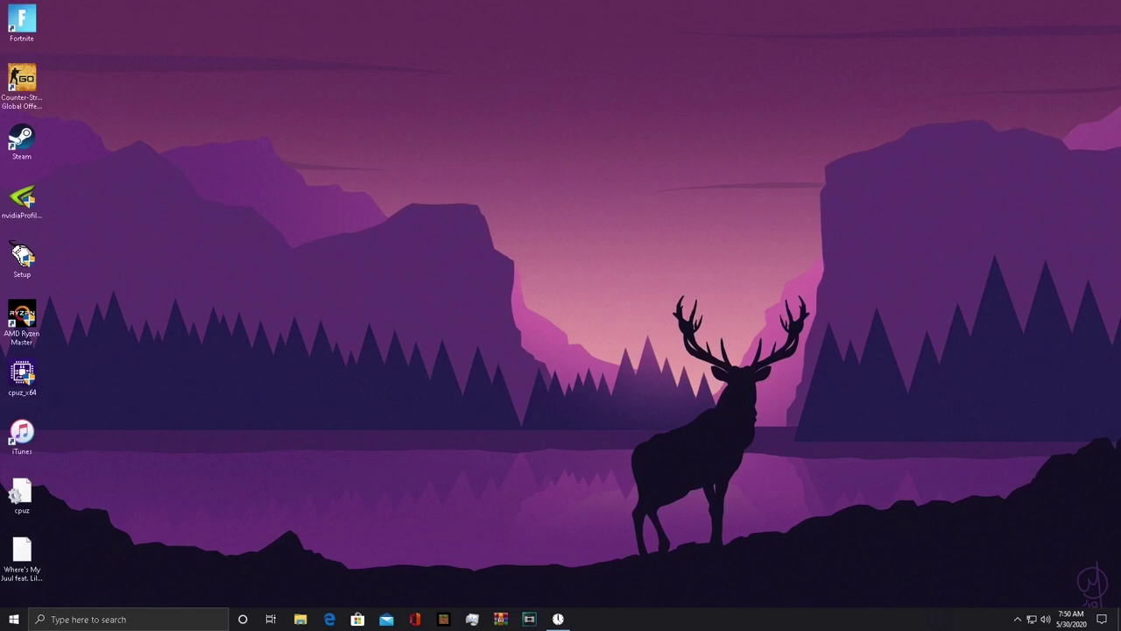
- Place TimerResolution on the open desktop, launch it to view the current timer information, and close its minimised window
left_click_drag(144, 231, 186, 222)
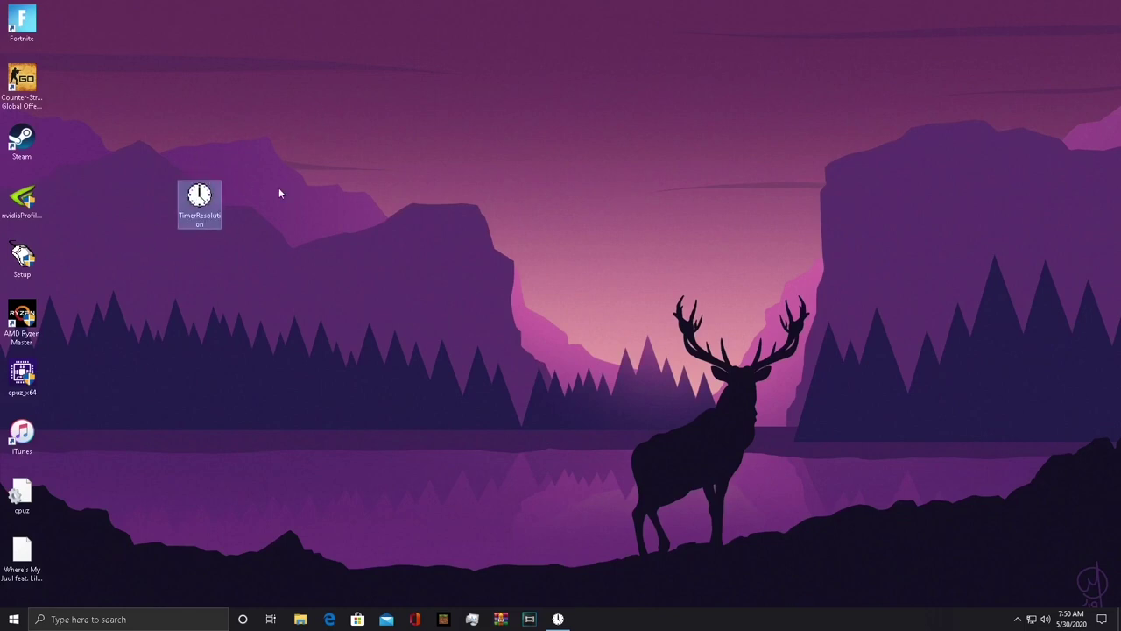
double_click(200, 199)
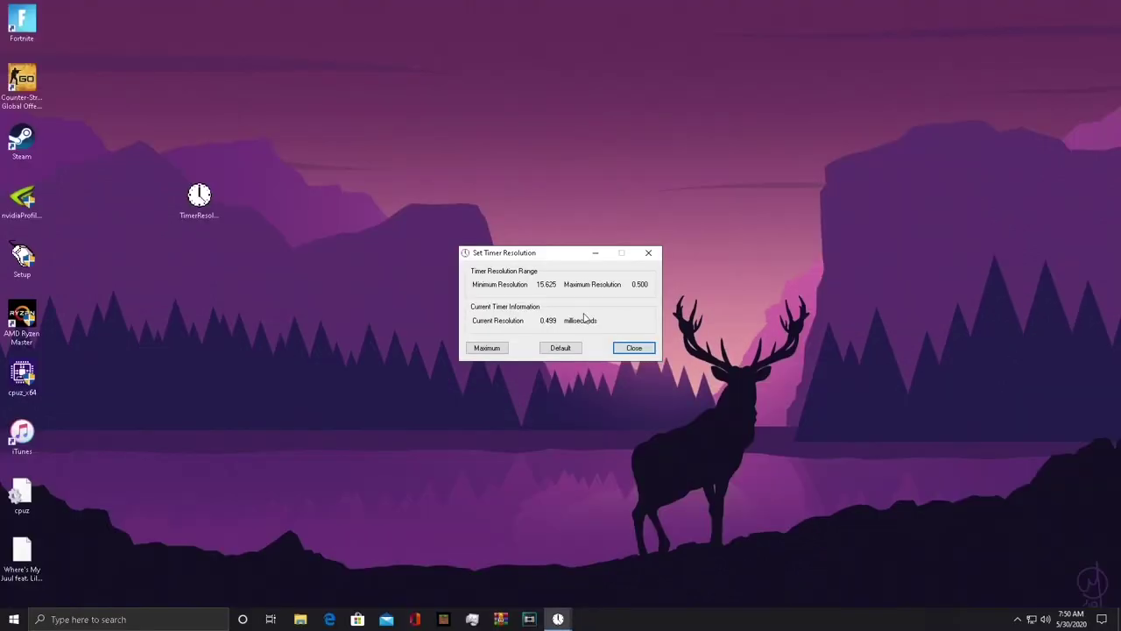
left_click(596, 253)
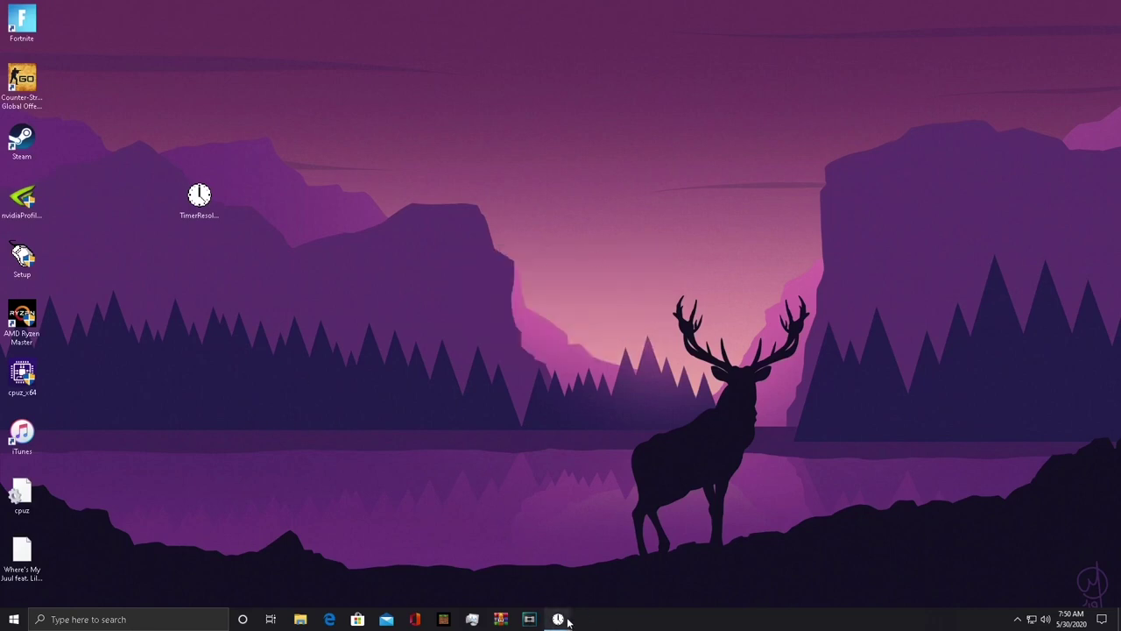
mouse_move(566, 620)
left_click(547, 535)
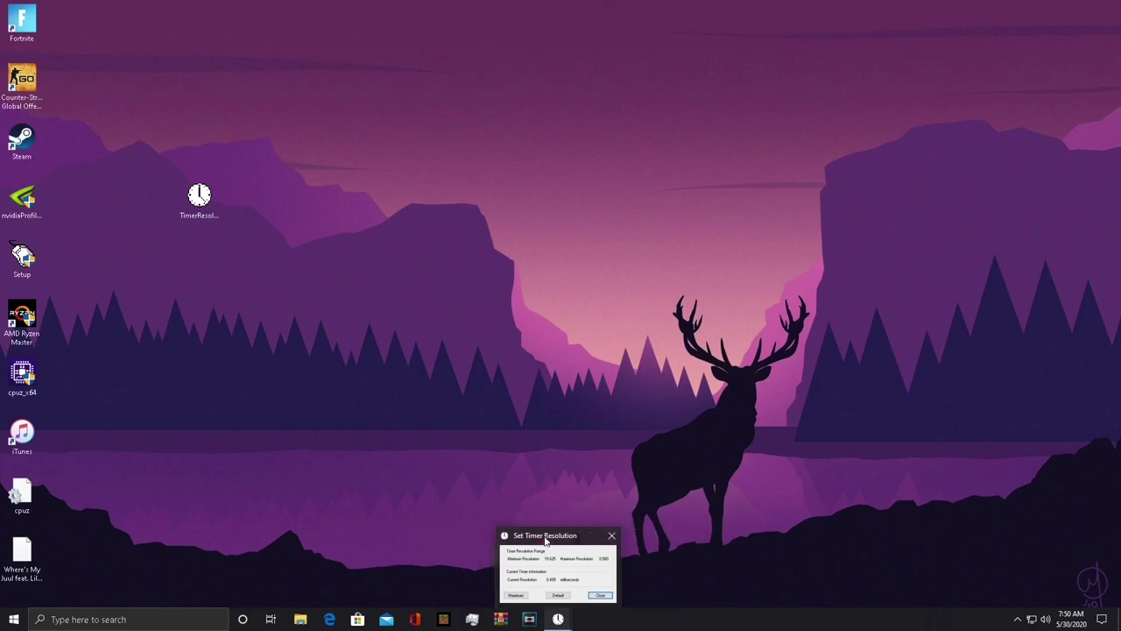
left_click(608, 535)
- Reopen TimerResolution, set the timer to its maximum resolution and minimise the window
double_click(199, 197)
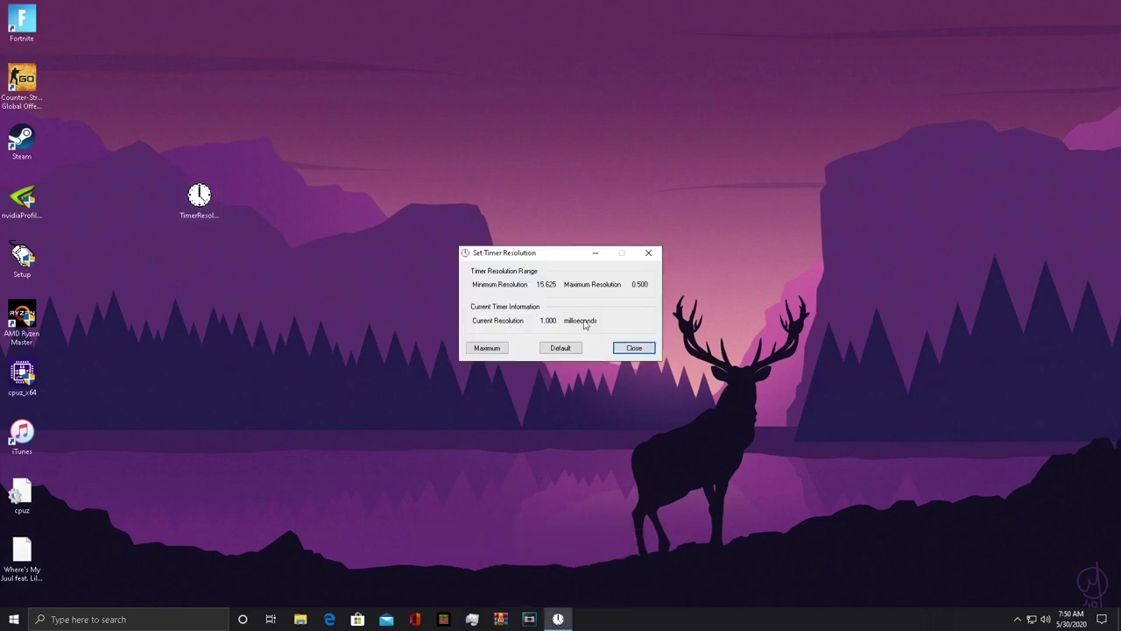
left_click(487, 348)
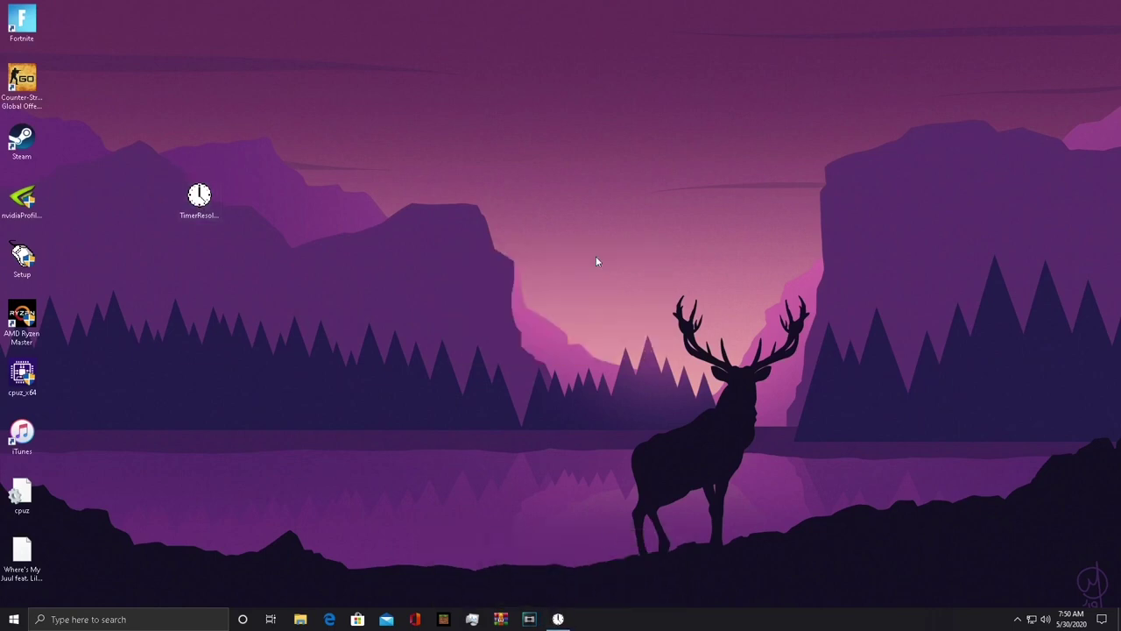
left_click(596, 255)
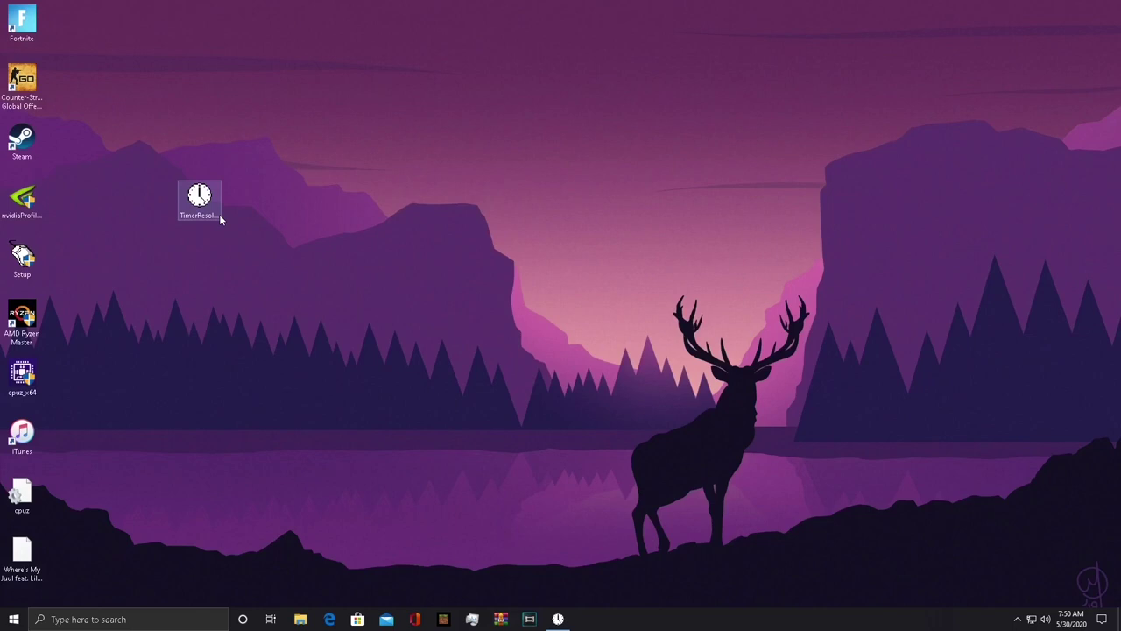
- Move the TimerResolution and Setup icons toward the middle of the desktop and launch Setup with administrator permission
left_click_drag(201, 203, 540, 104)
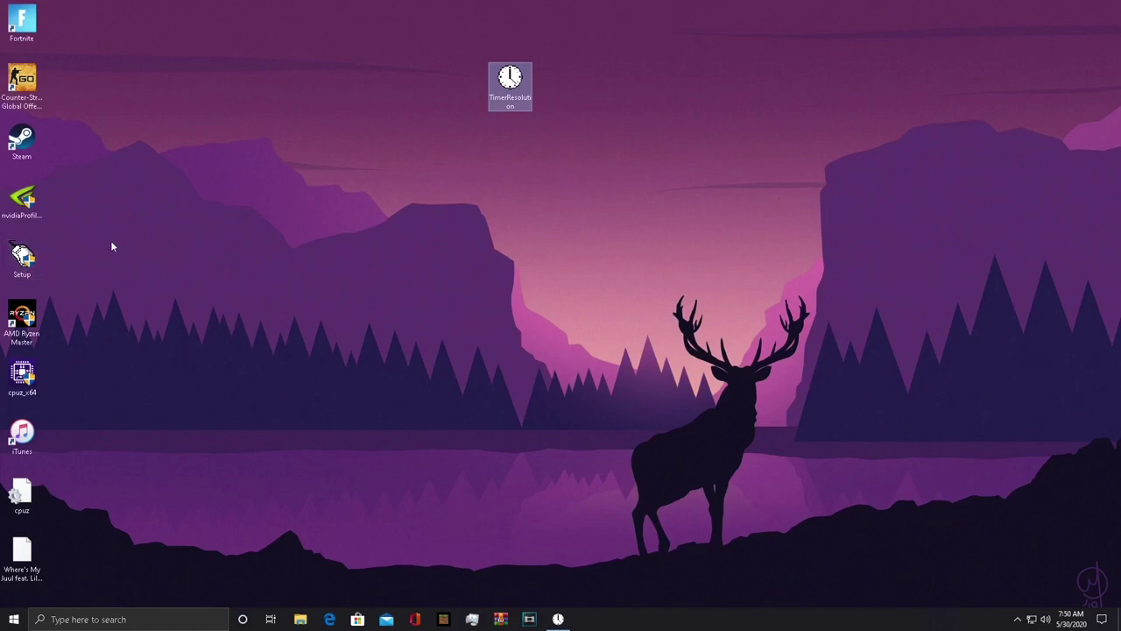
left_click_drag(22, 255, 598, 201)
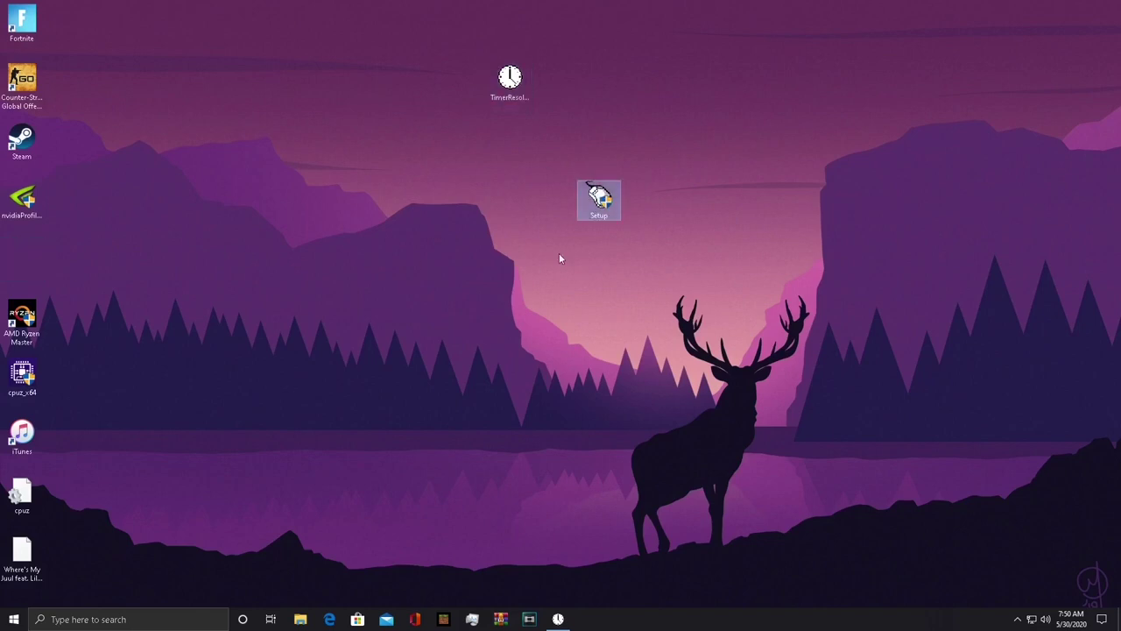
double_click(599, 198)
left_click(513, 393)
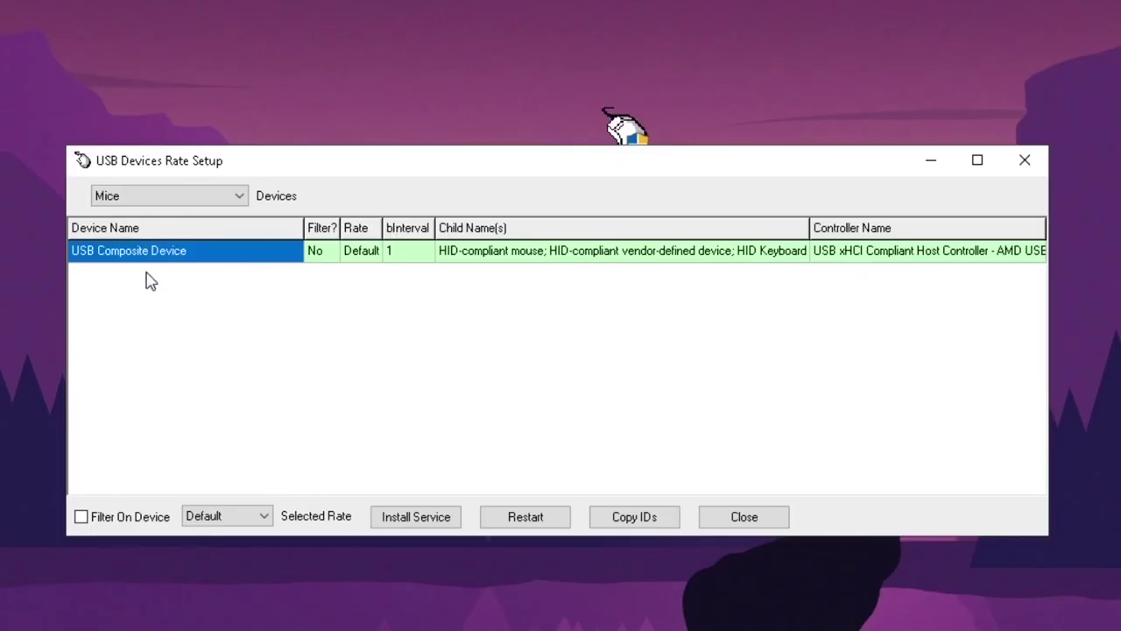
- List all USB devices, select the Xbox One Elite Controller's rate and examine the available polling rates without changing it
left_click(169, 197)
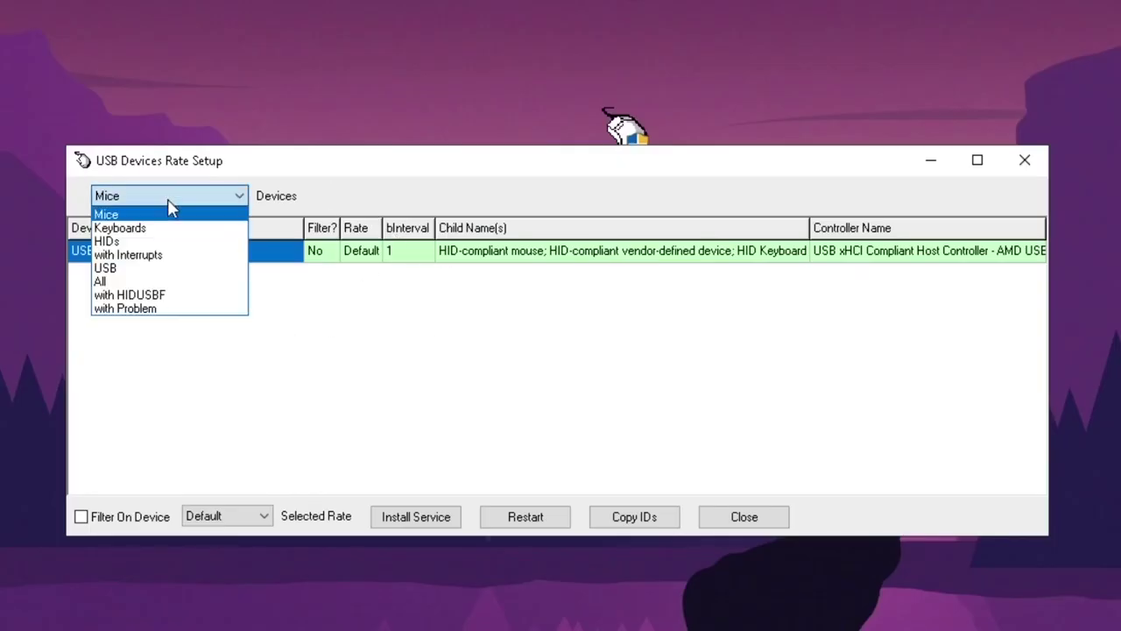
left_click(160, 285)
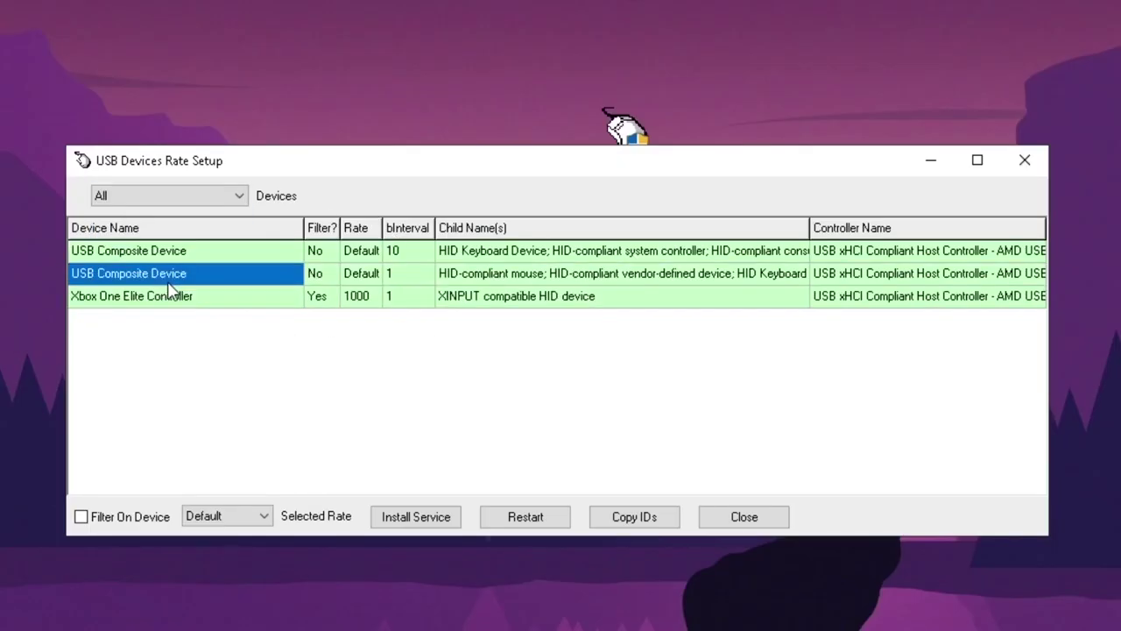
left_click(371, 302)
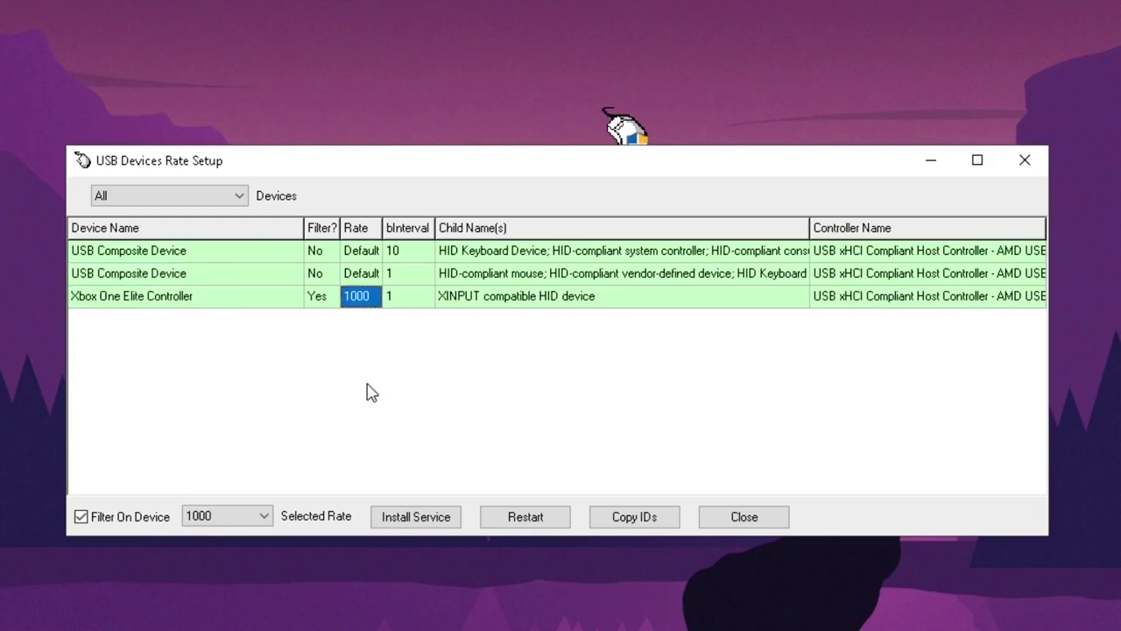
left_click(258, 518)
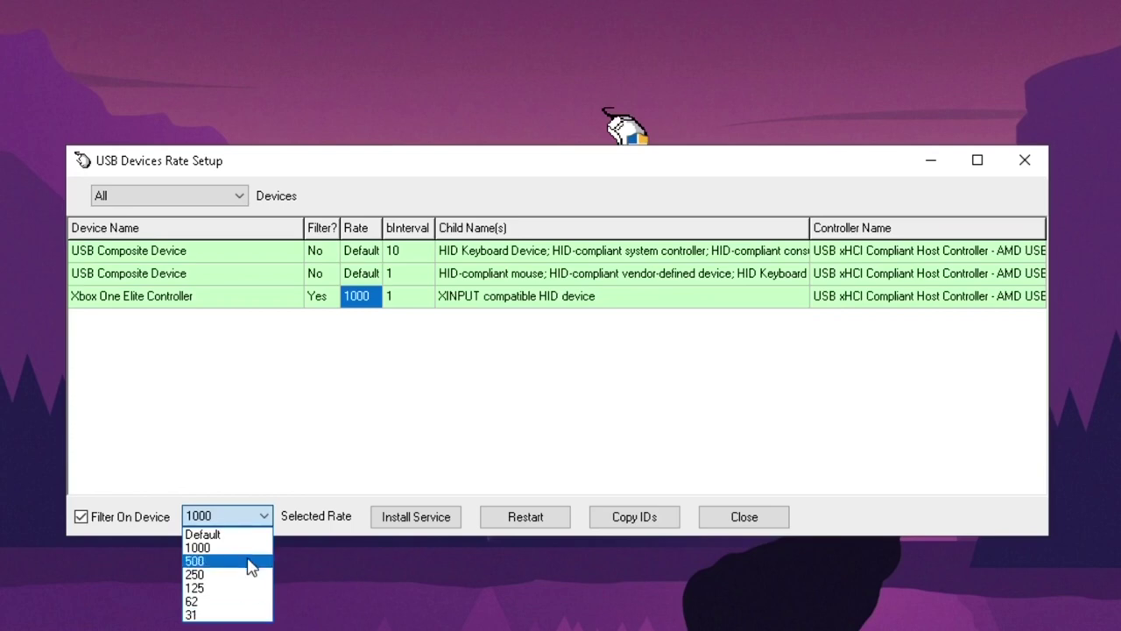
left_click(250, 517)
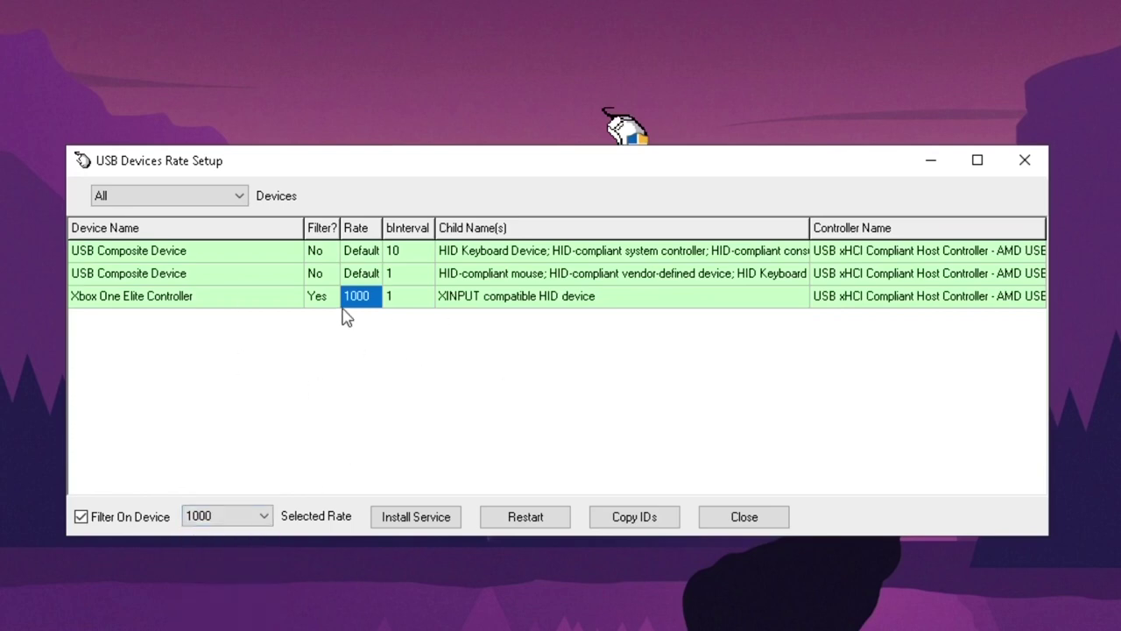
- Show only mice, return to all devices to check the Xbox One Elite Controller's entry, and close USB Devices Rate Setup
left_click(182, 198)
left_click(164, 218)
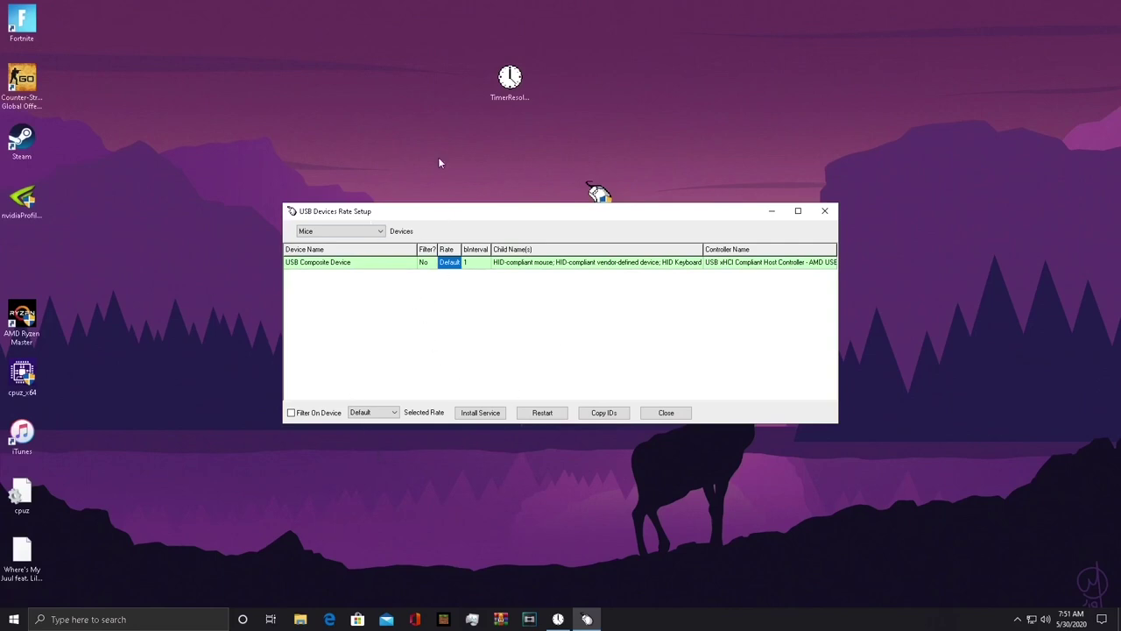
left_click(379, 233)
left_click(352, 281)
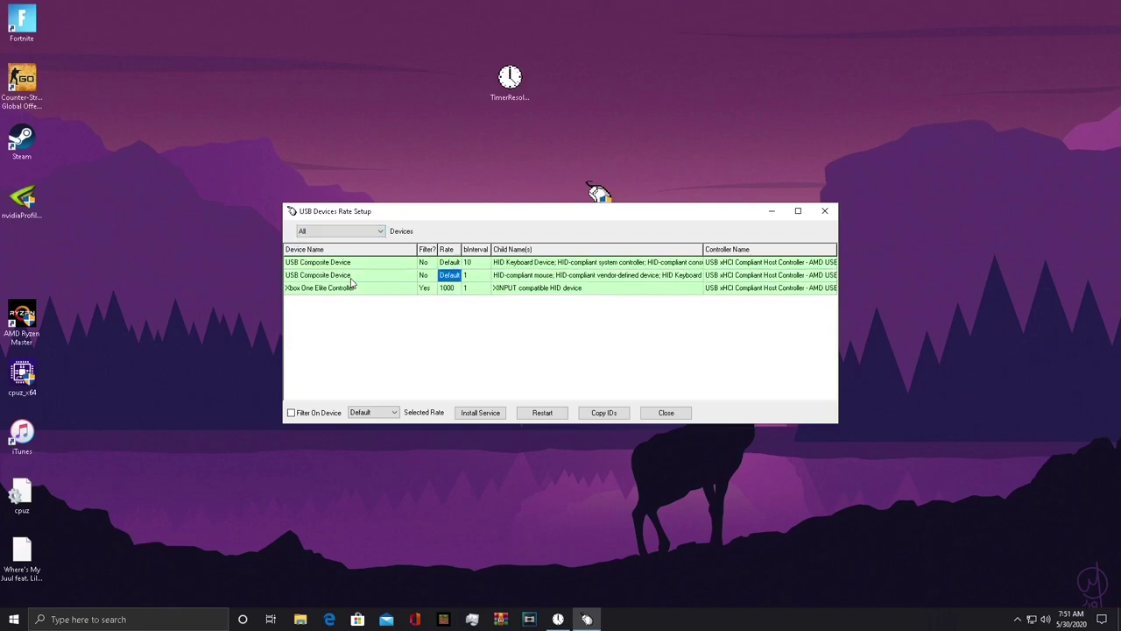
left_click(449, 288)
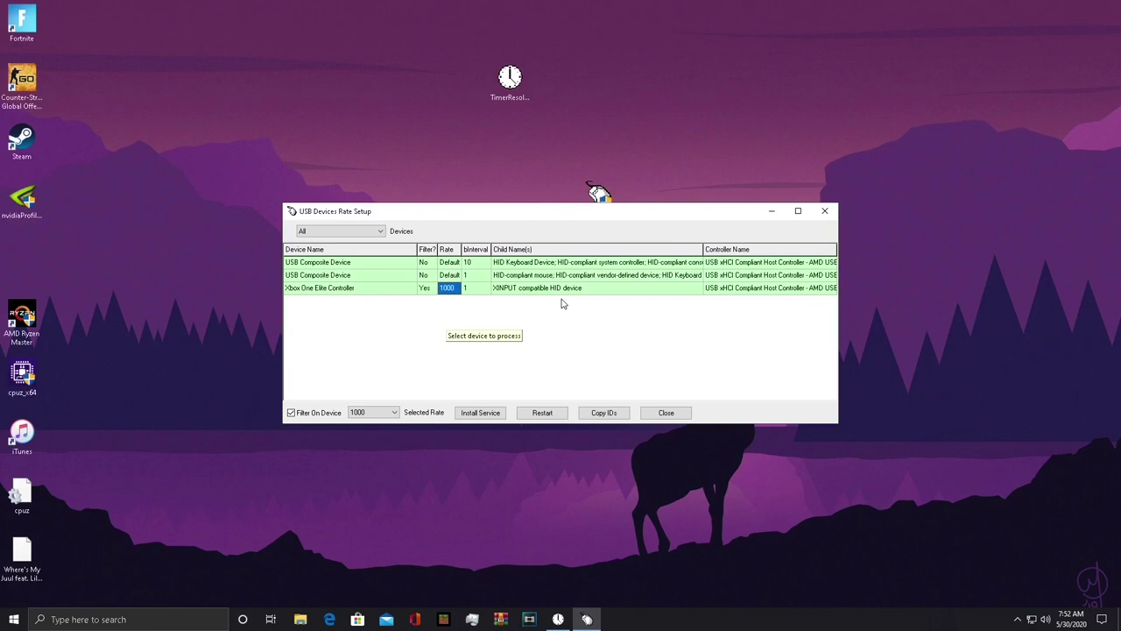
key("alt+F4")
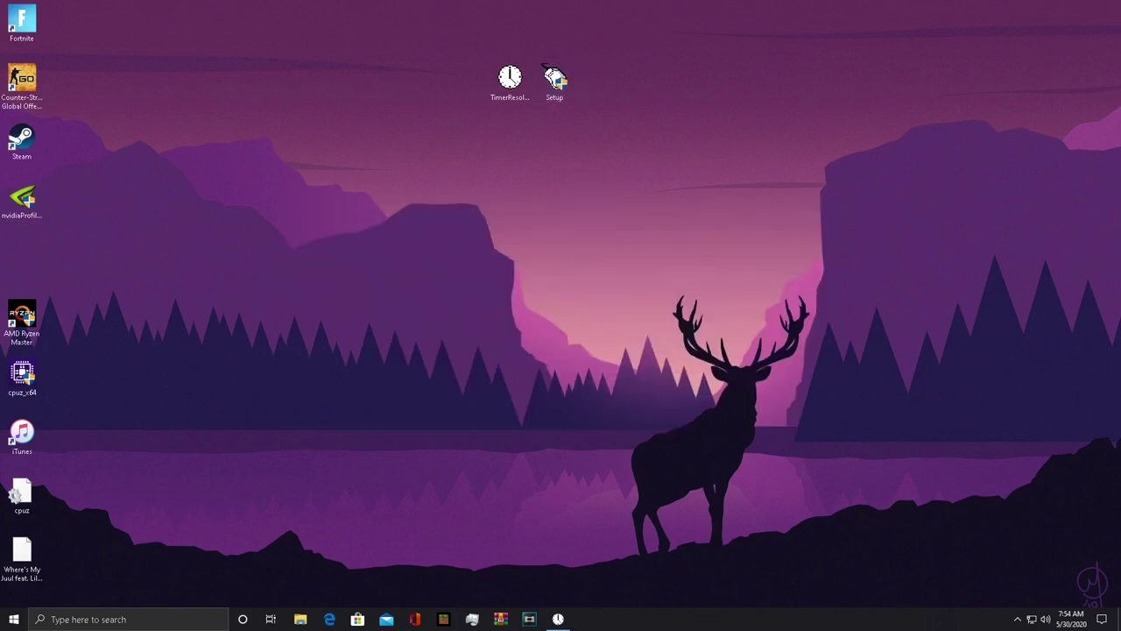
- Place the MSI Afterburner shortcut on the desktop, launch it with administrator permission and position its window near the desktop's middle
left_click_drag(265, 296, 485, 239)
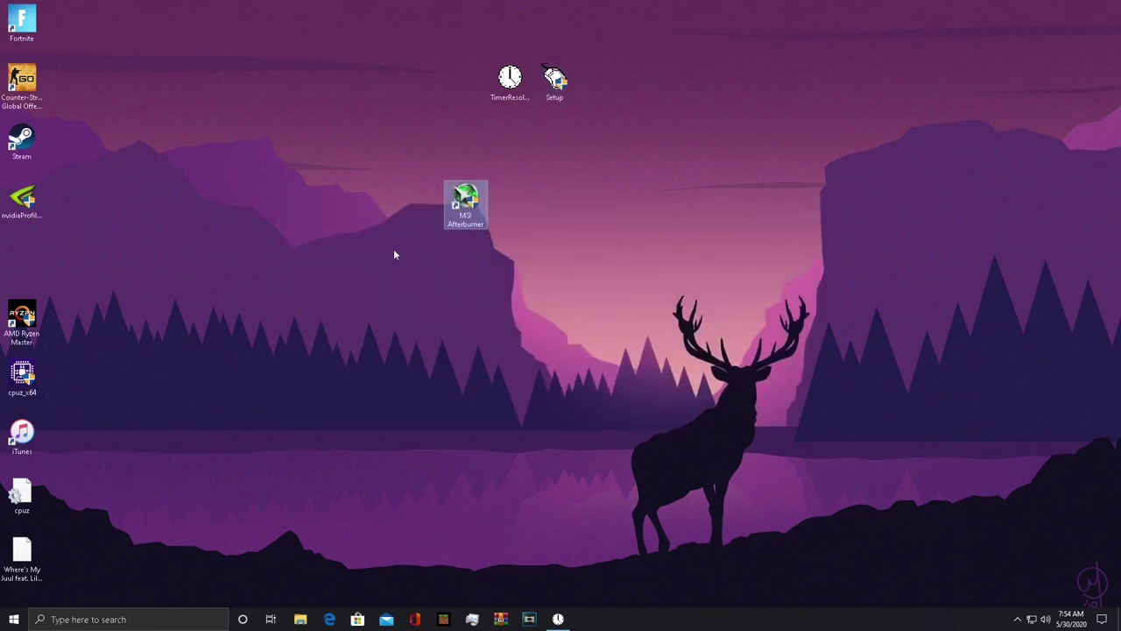
double_click(473, 198)
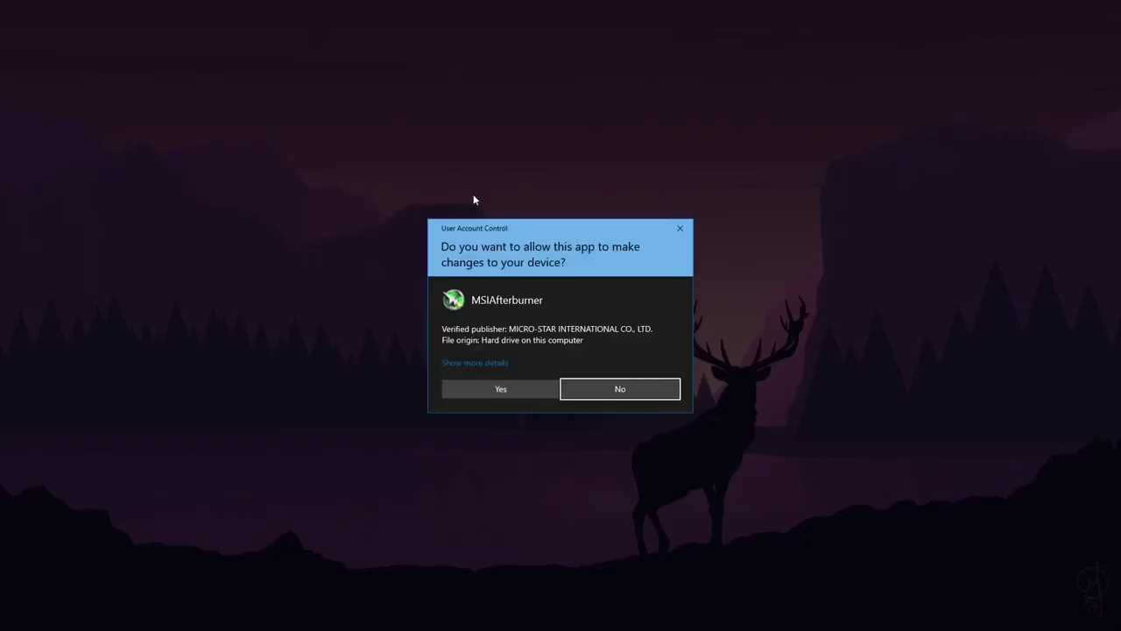
left_click(504, 390)
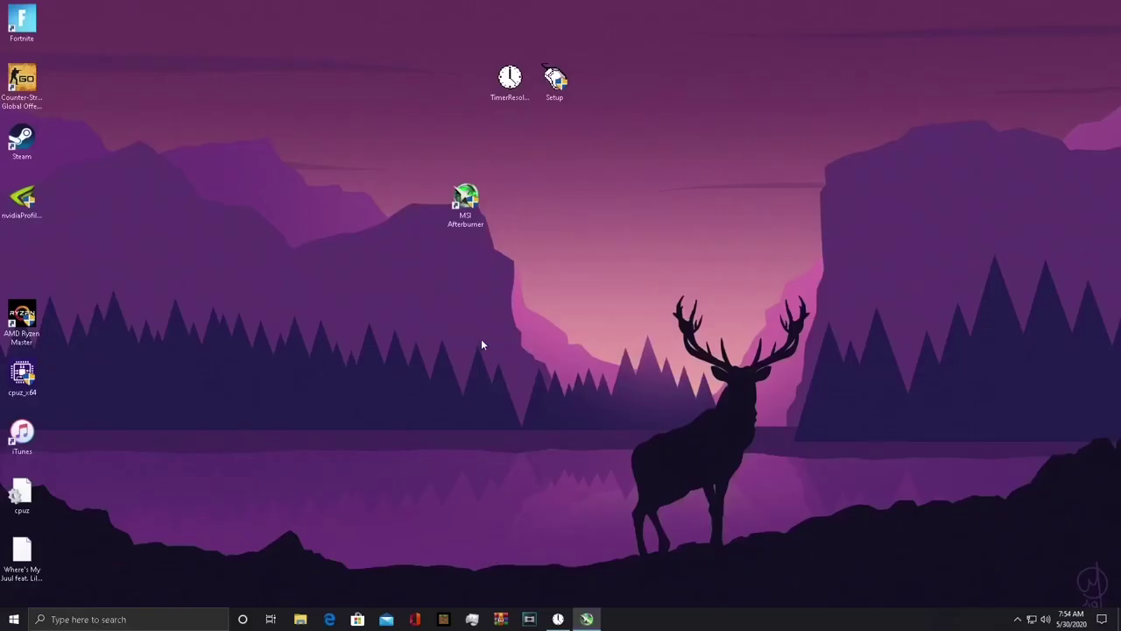
left_click_drag(221, 131, 671, 114)
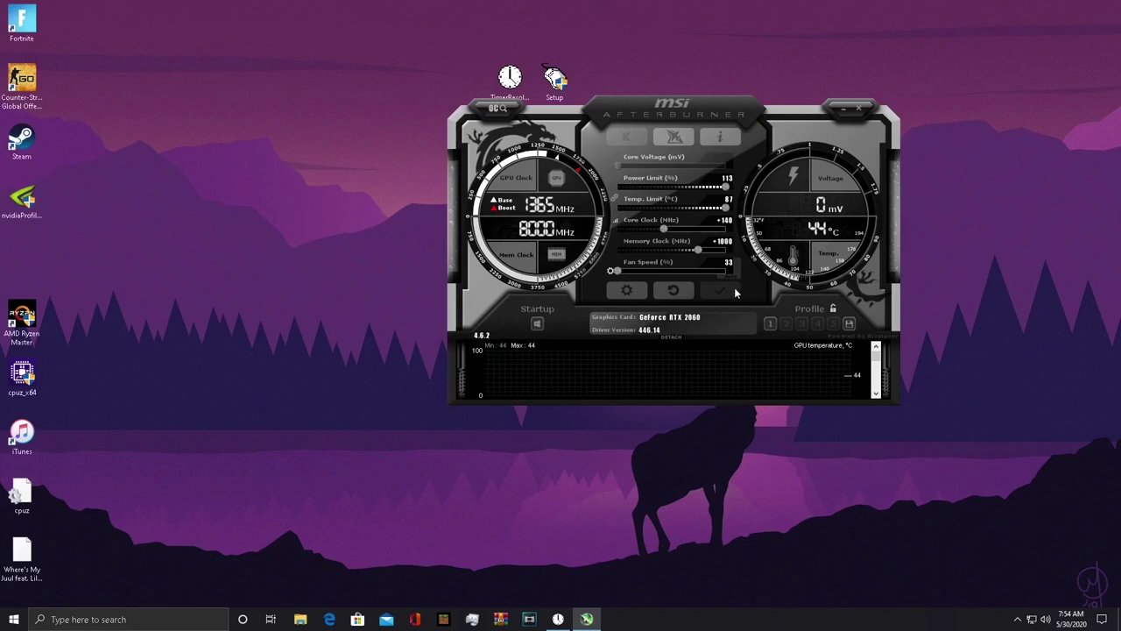
- Toggle MSI Afterburner's option to apply the overclock at Windows startup and close its window
left_click(538, 325)
left_click(856, 112)
- Search Windows for "key", open the Keyboard control panel and move Keyboard Properties onto the clear middle of the desktop
left_click(131, 619)
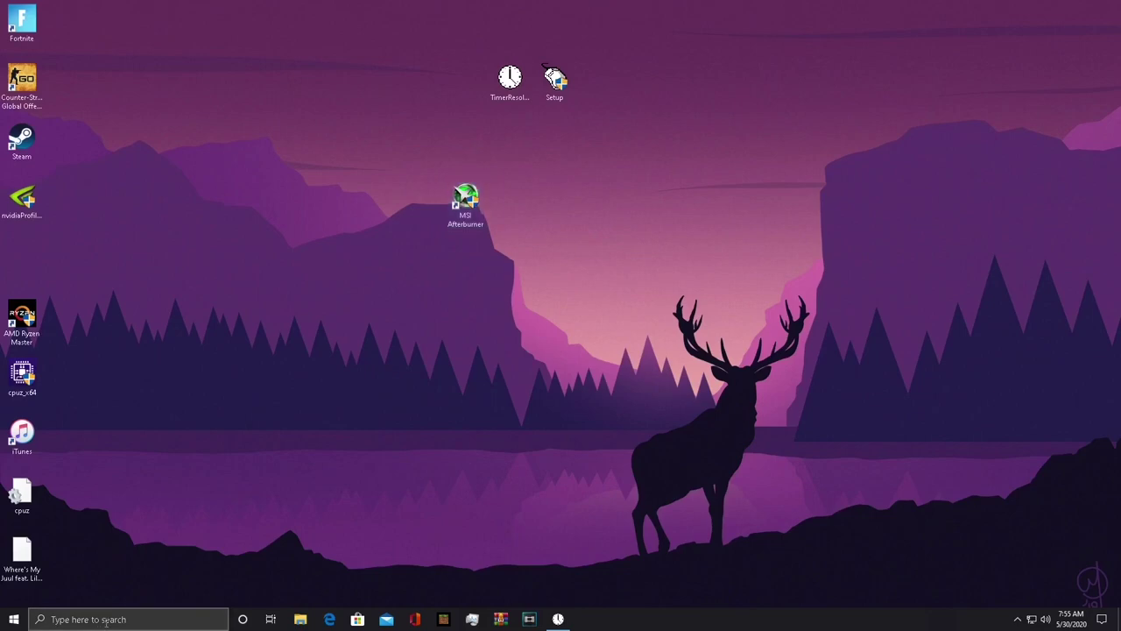
type("key")
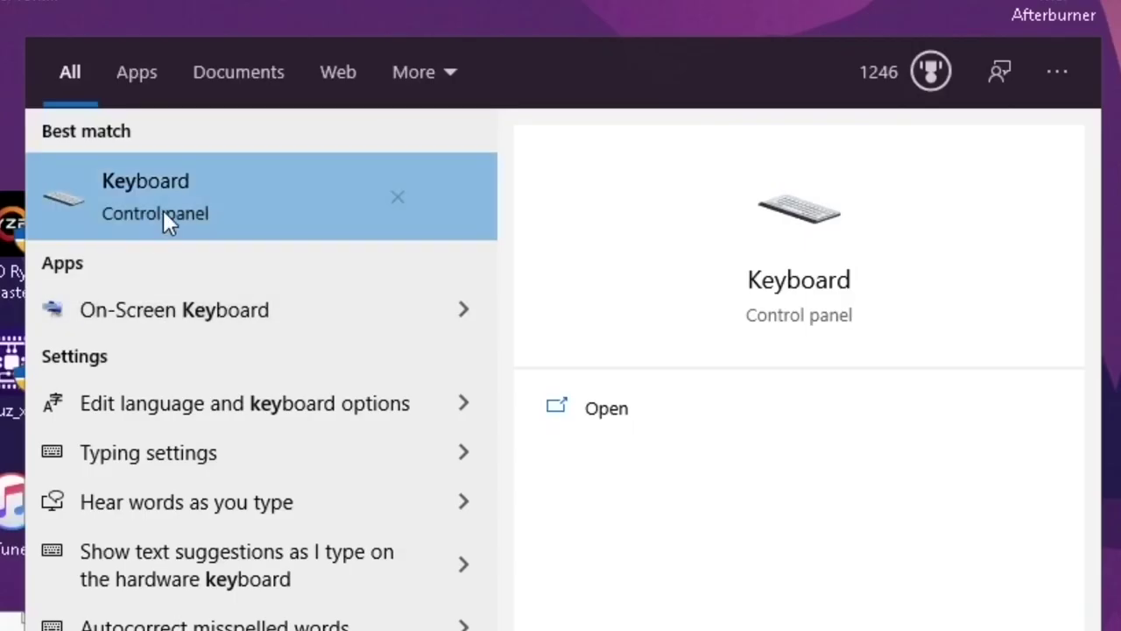
left_click(166, 219)
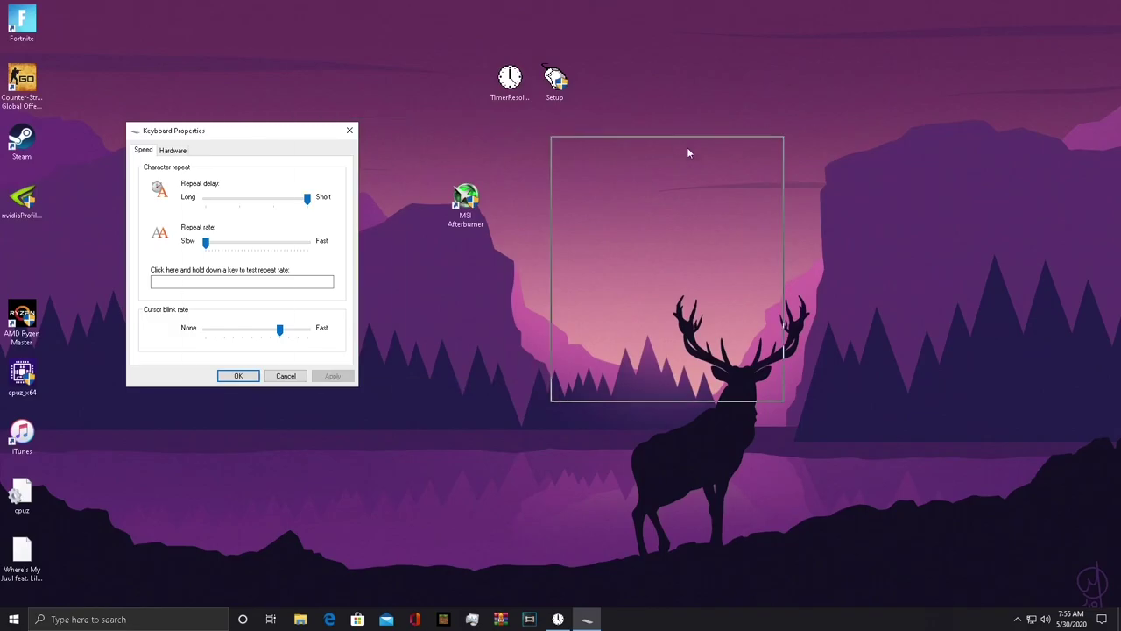
left_click_drag(687, 154, 688, 155)
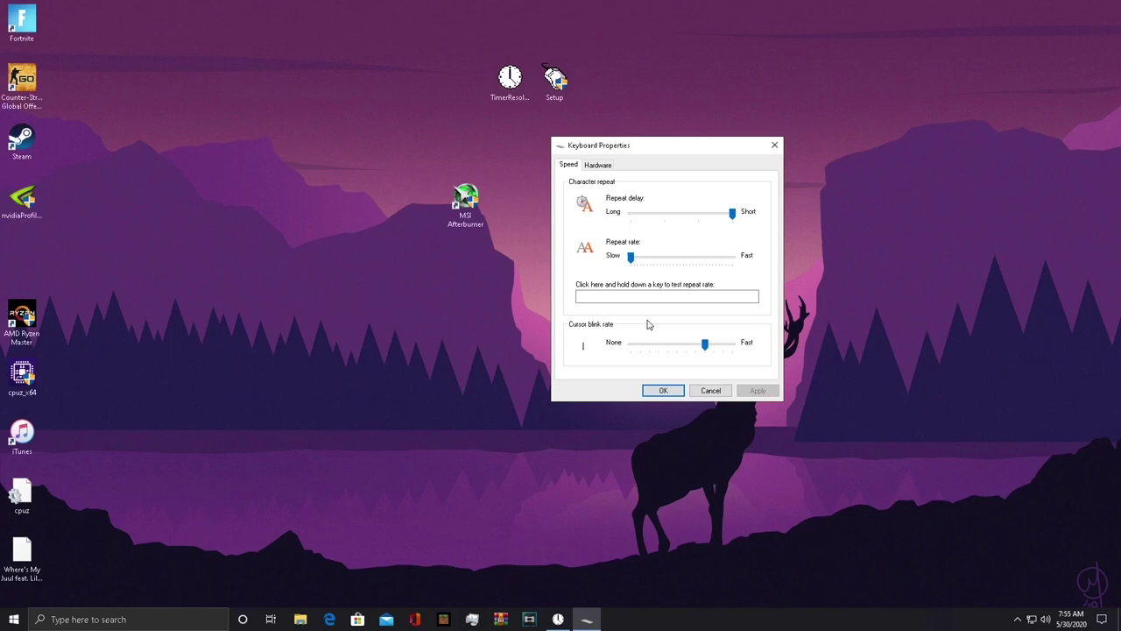
- Search Windows for "mouse", open Mouse settings and bring up the additional mouse options
left_click(98, 618)
type("m")
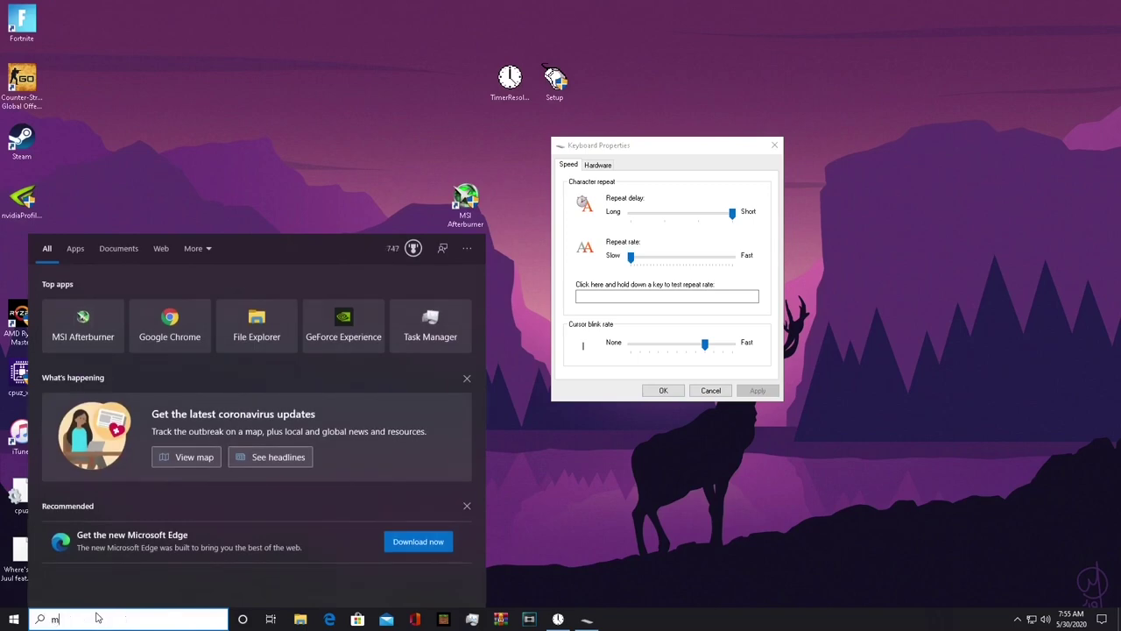
type("ouse settings")
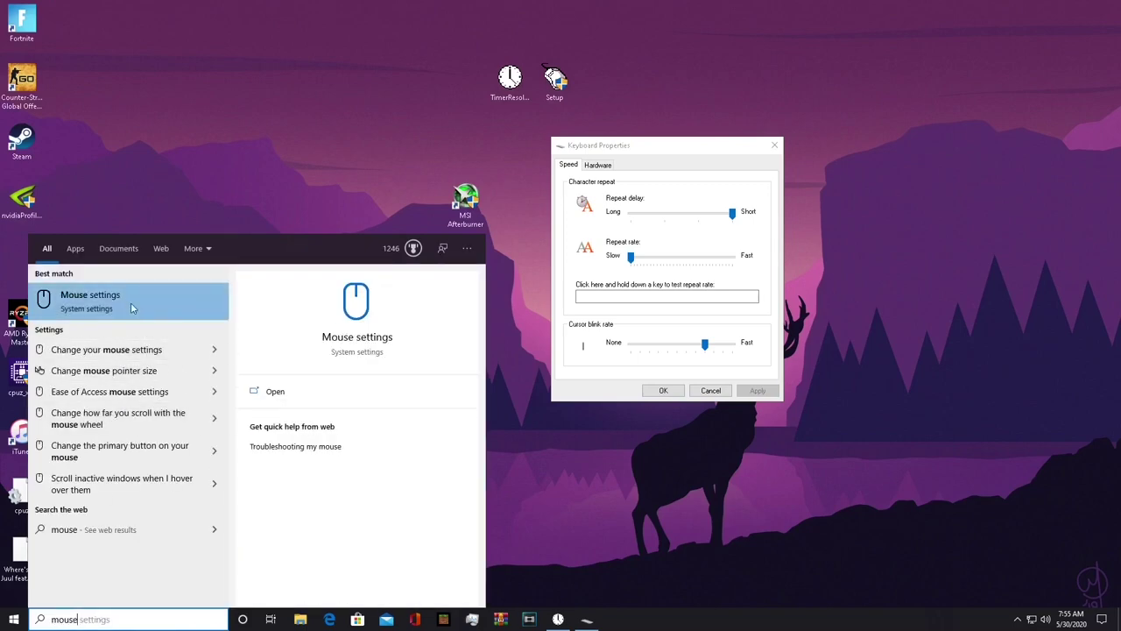
left_click(144, 304)
left_click(762, 104)
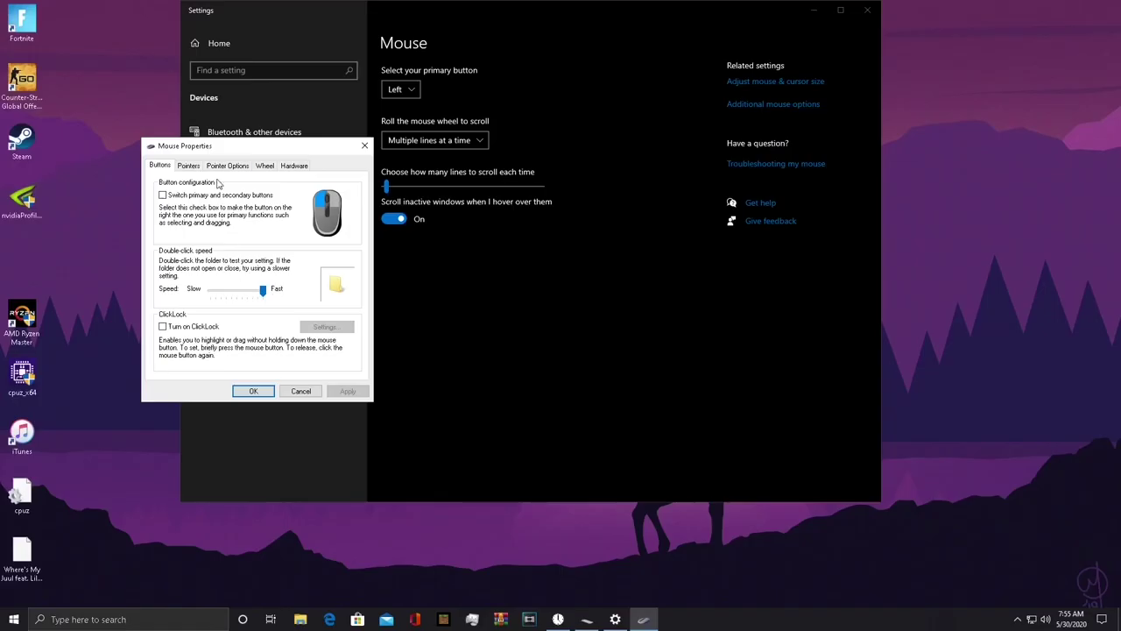
- Examine the pointer options, wheel, hardware, pointer scheme and button settings in Mouse Properties
left_click(364, 18)
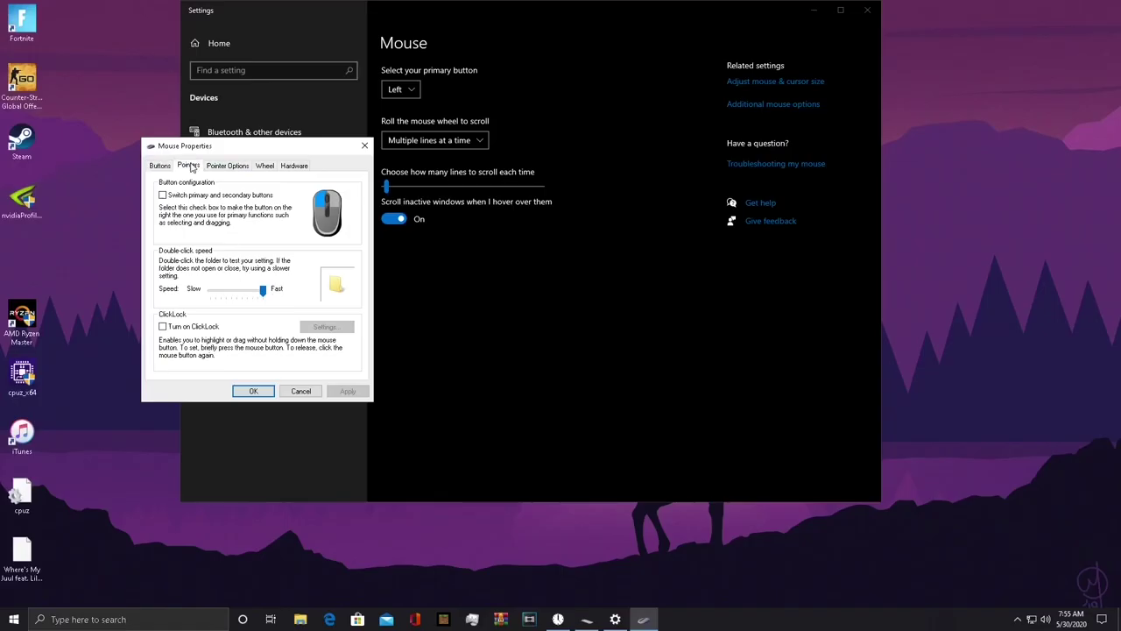
left_click(227, 166)
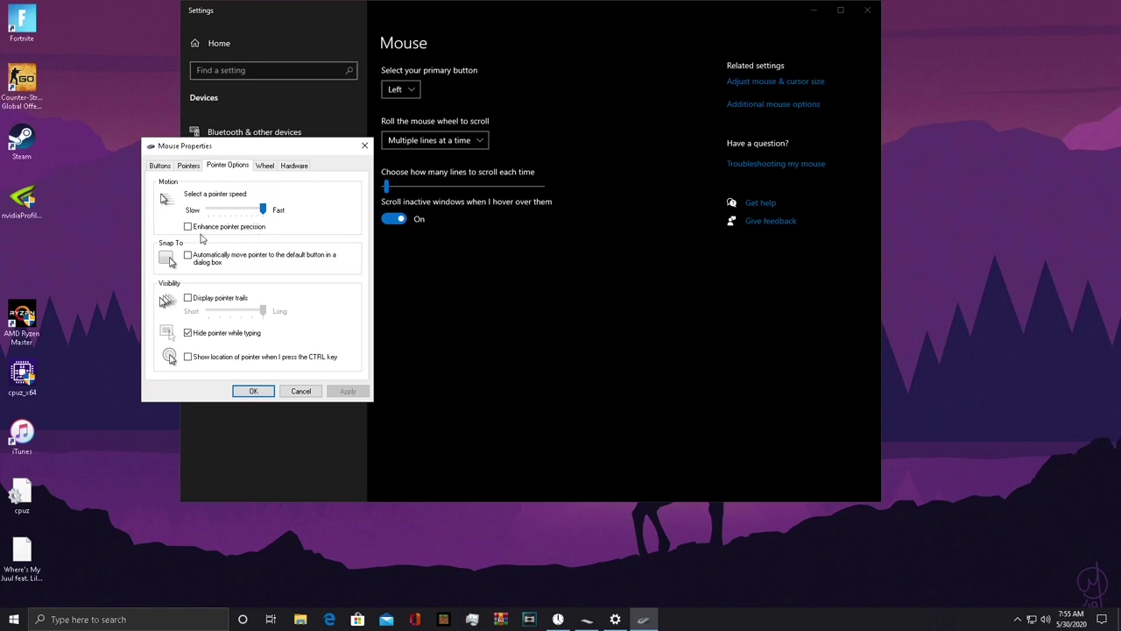
left_click(266, 165)
left_click(300, 169)
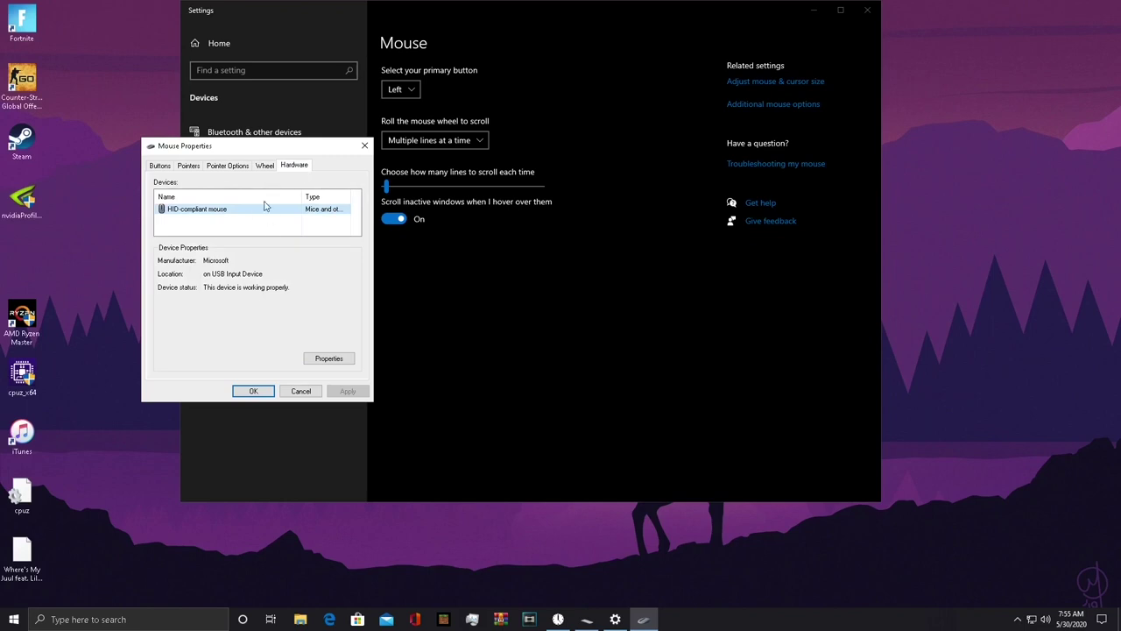
left_click(266, 166)
left_click(227, 166)
left_click(189, 167)
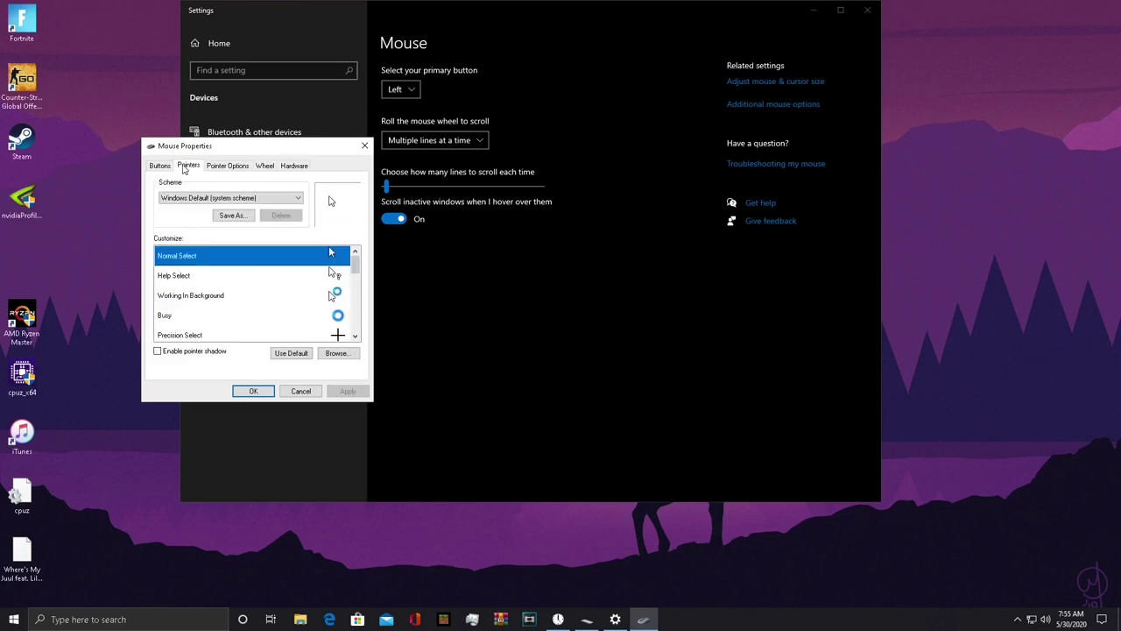
left_click(170, 167)
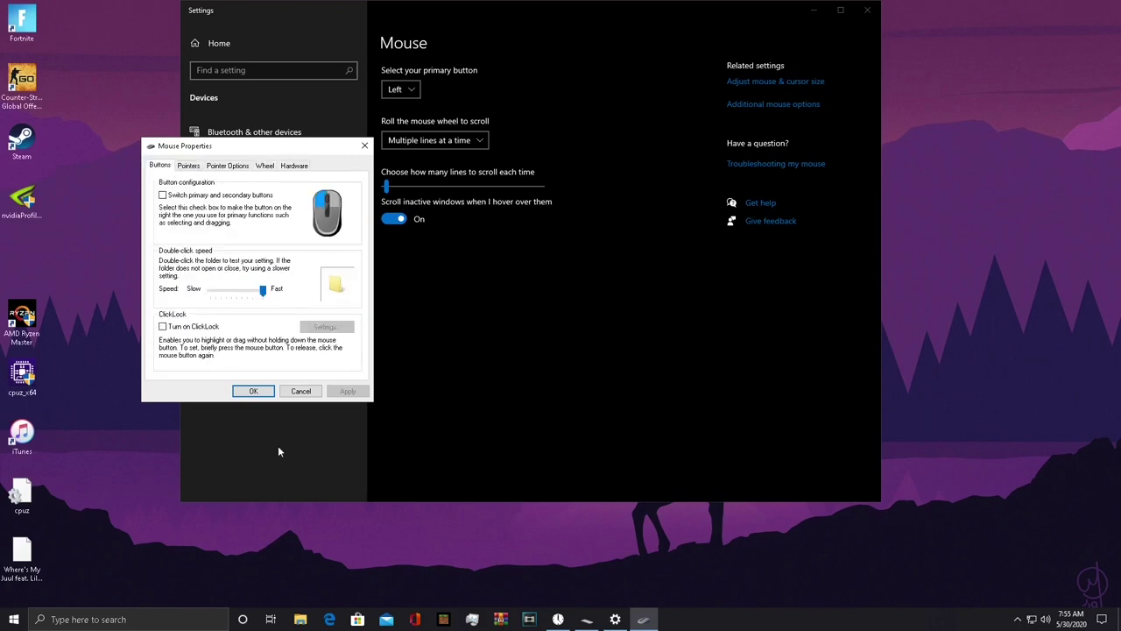
- Close the Mouse Properties, Mouse settings and Keyboard Properties windows and move the MSI Afterburner shortcut beside the TimerResolution icon
left_click(363, 148)
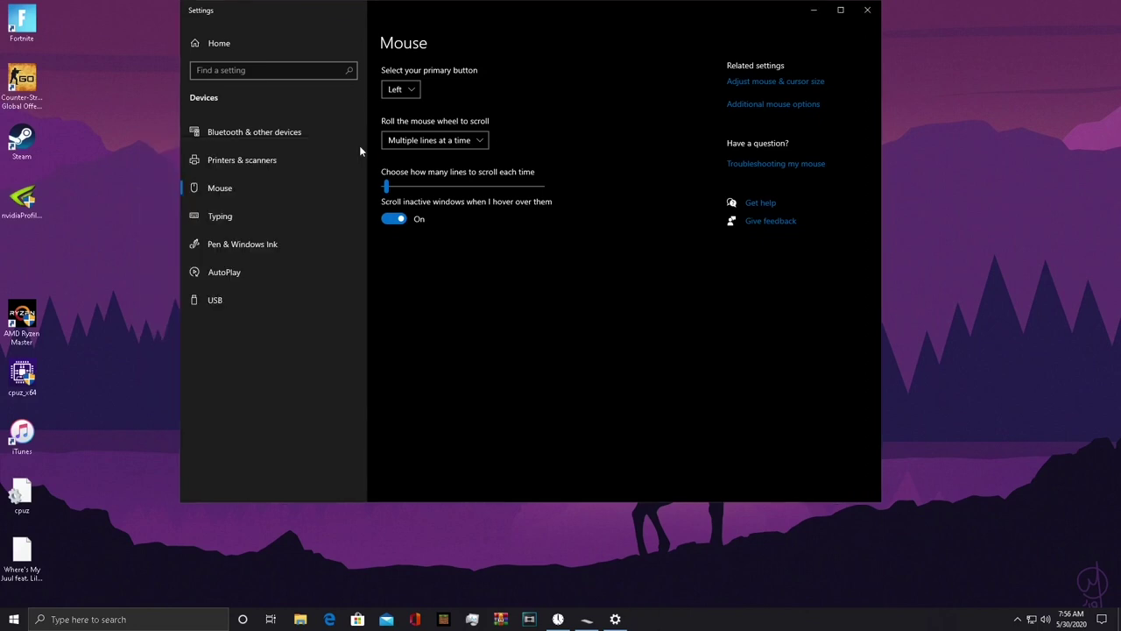
left_click(867, 11)
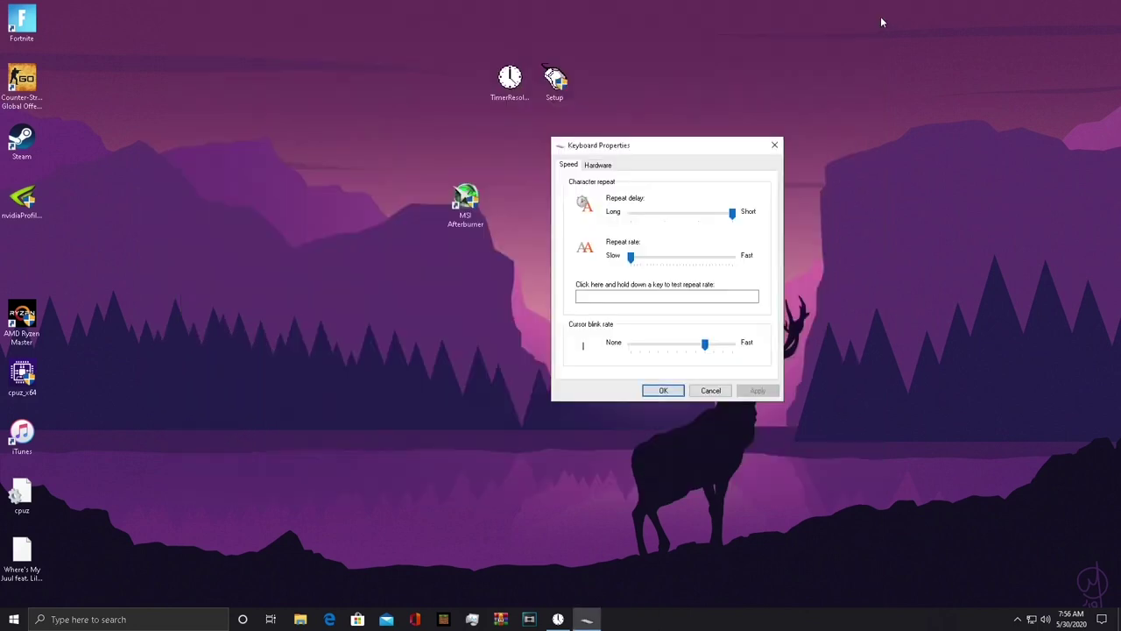
left_click(603, 168)
left_click(575, 165)
left_click(773, 150)
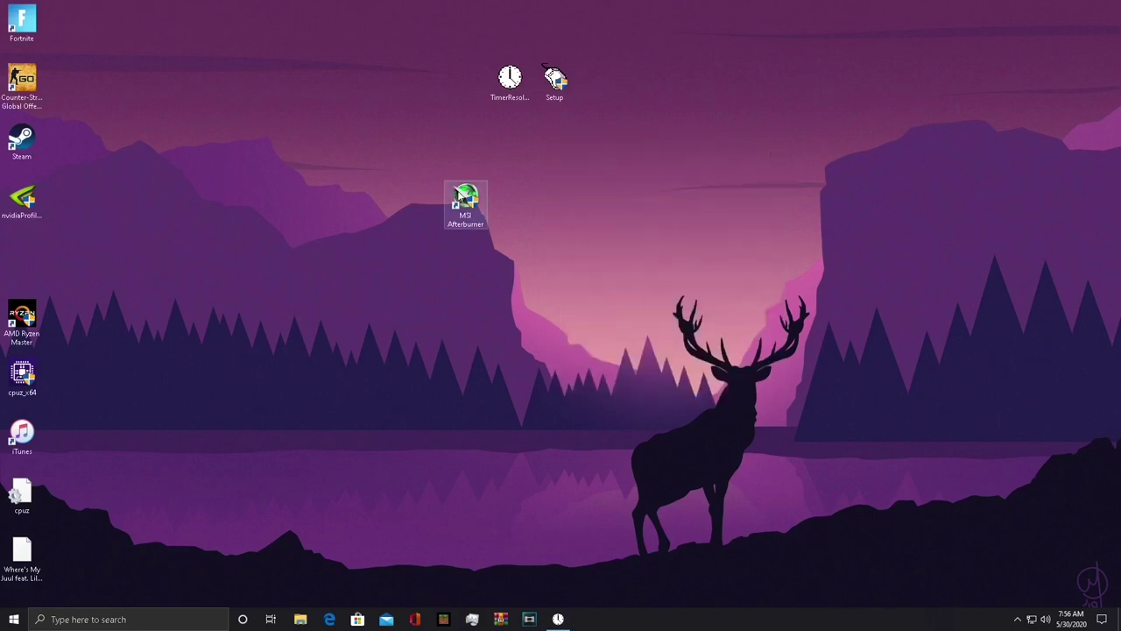
left_click_drag(462, 201, 444, 66)
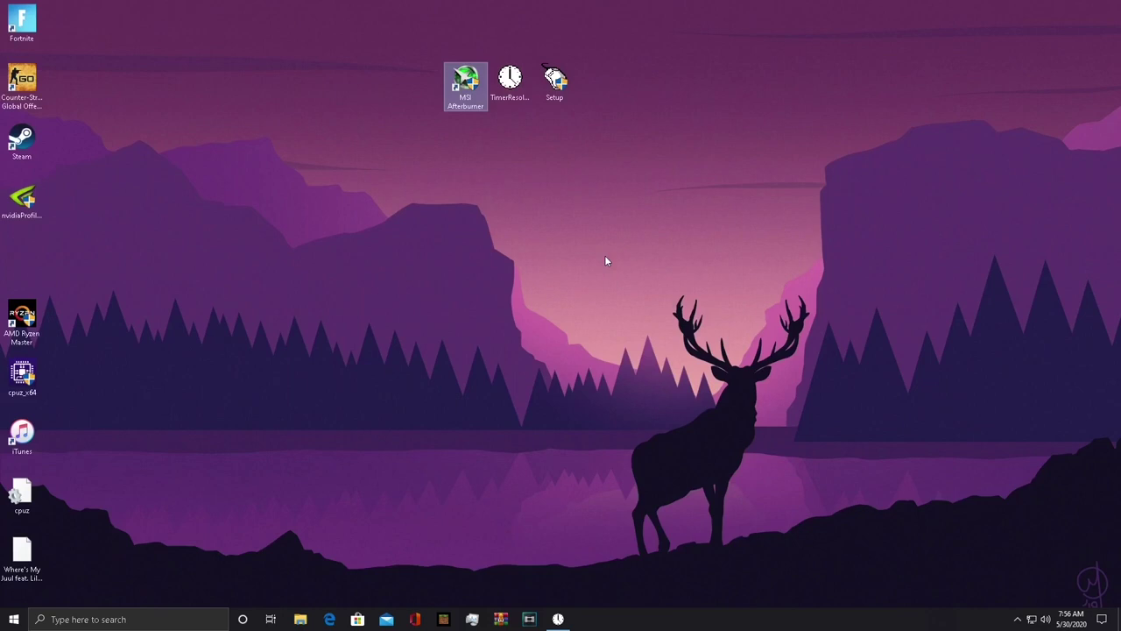
- Open NVIDIA Control Panel from the desktop and go to the Change Resolution page
right_click(458, 231)
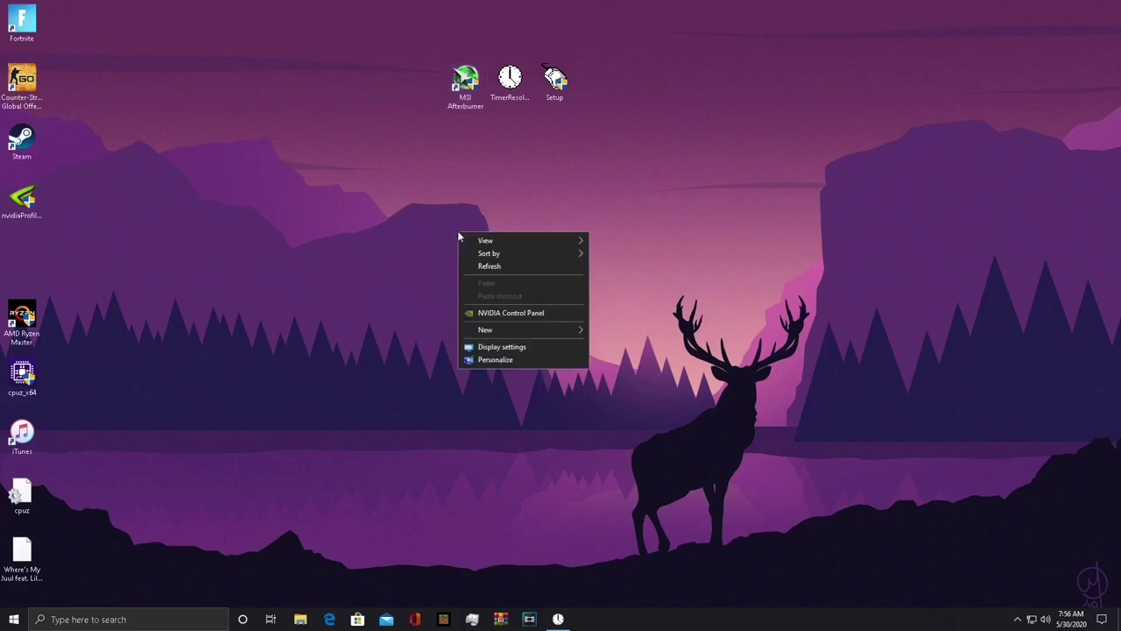
key("Escape")
key("Escape")
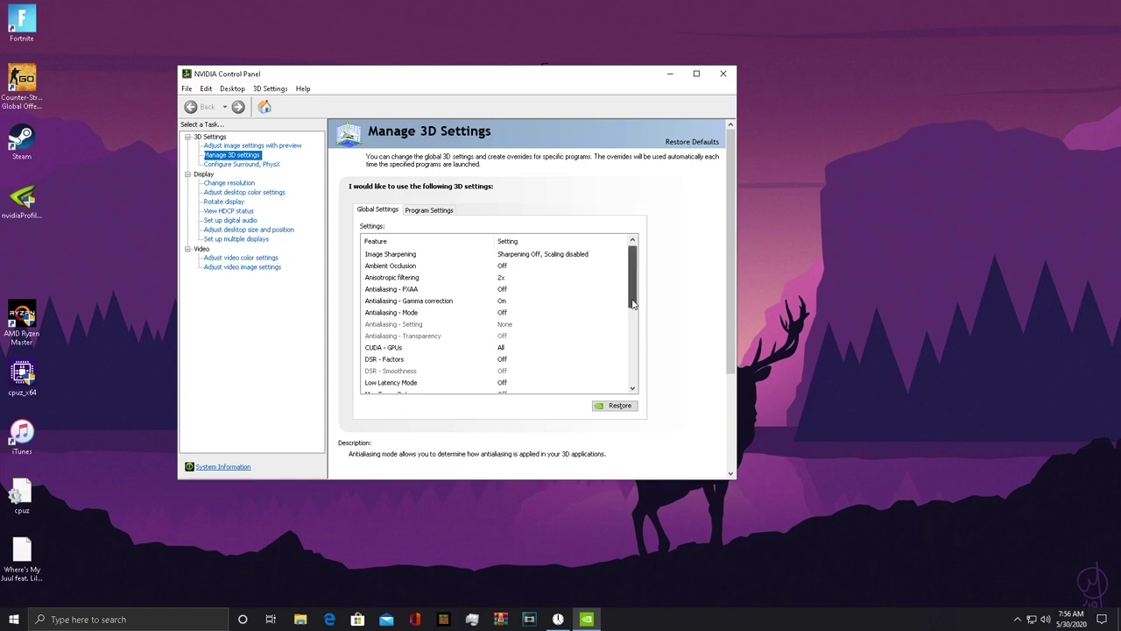
left_click_drag(633, 297, 632, 303)
left_click(230, 182)
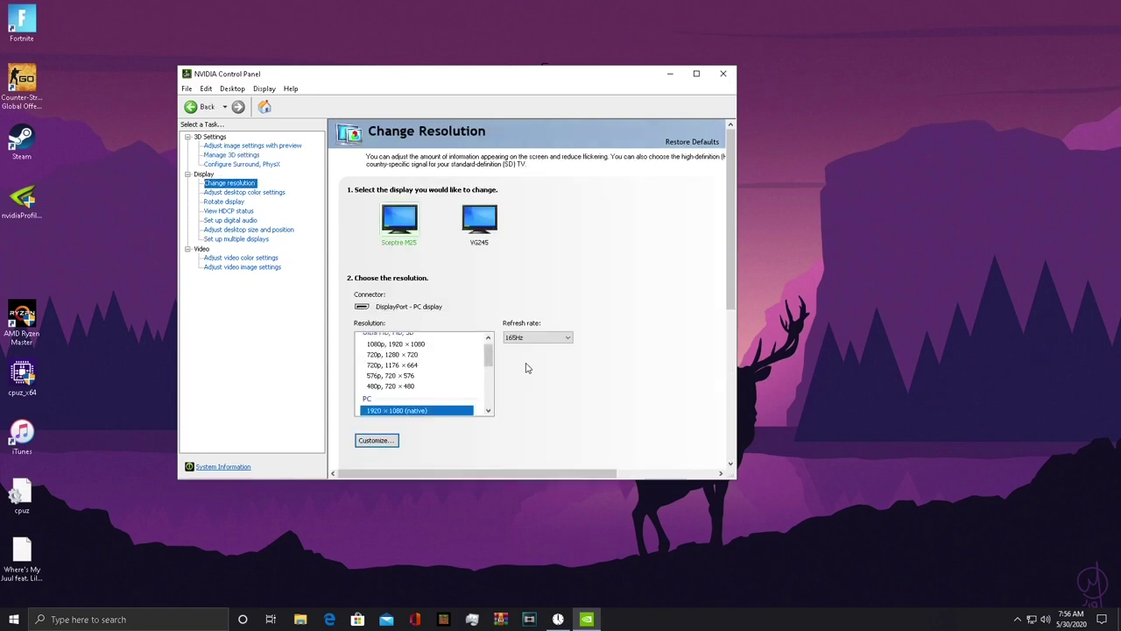
- Examine the refresh rate setting for a custom resolution on the Sceptre M25 display and close without creating one
left_click(377, 439)
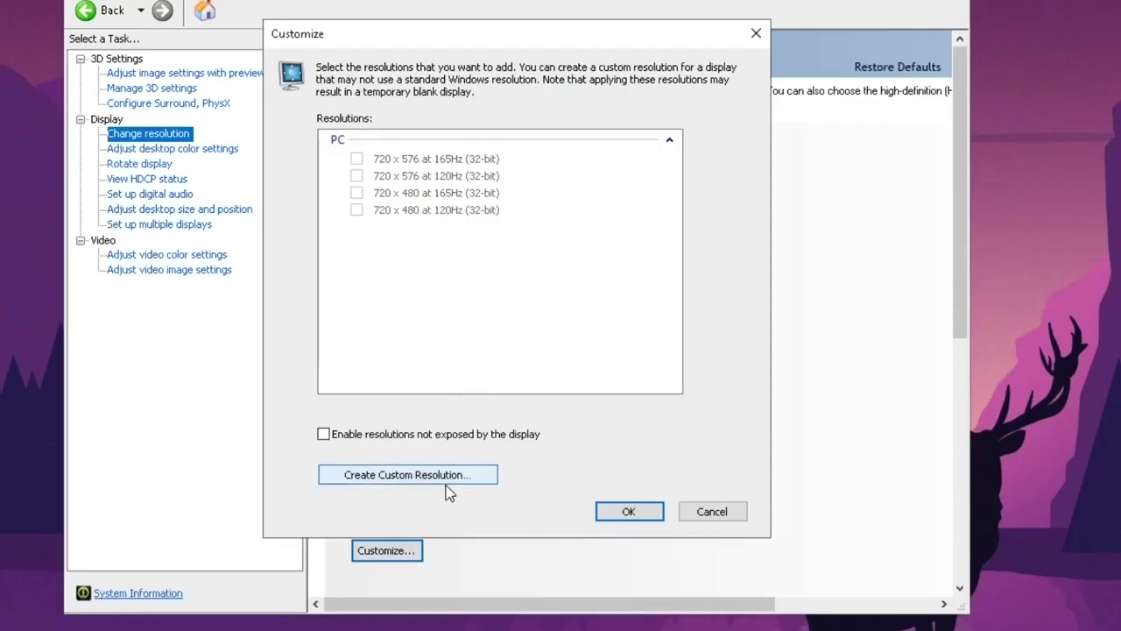
left_click(415, 402)
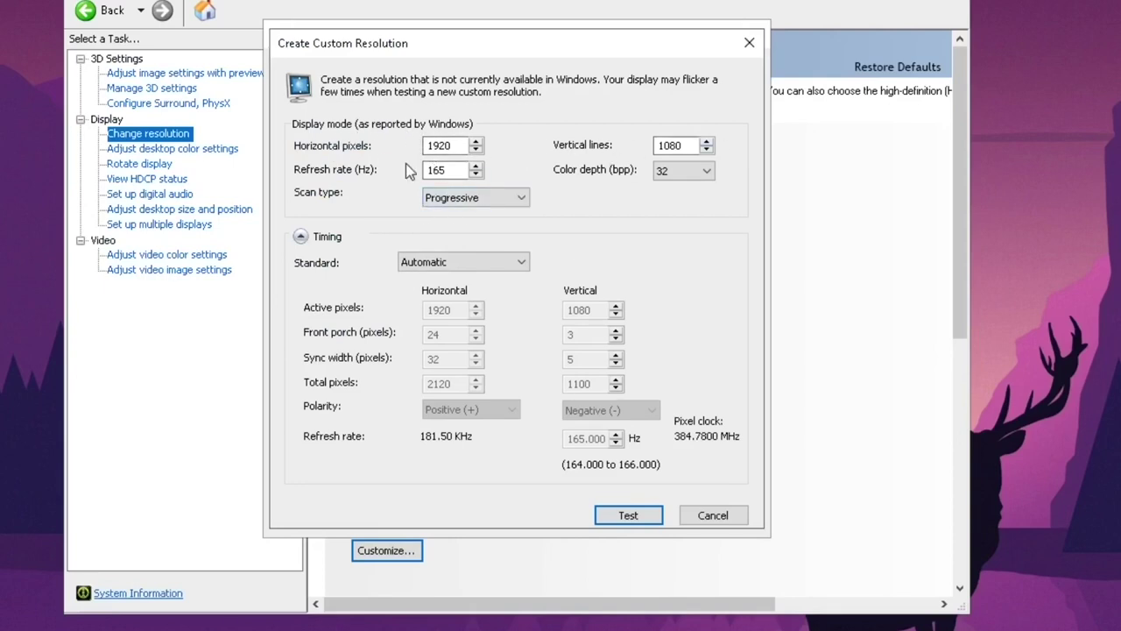
left_click(449, 170)
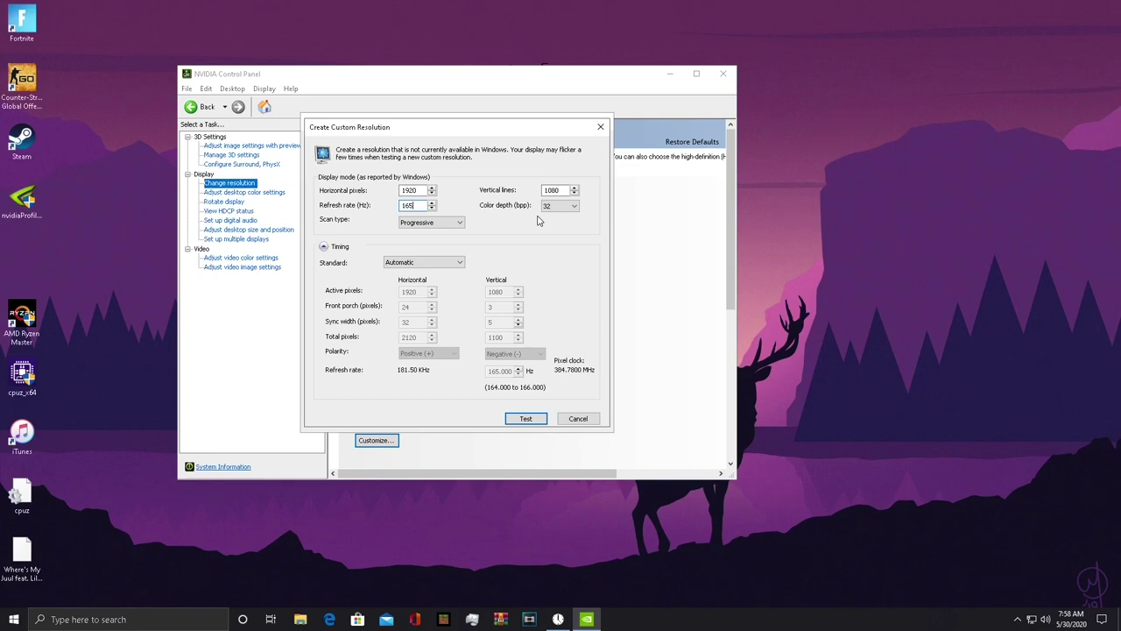
left_click(601, 126)
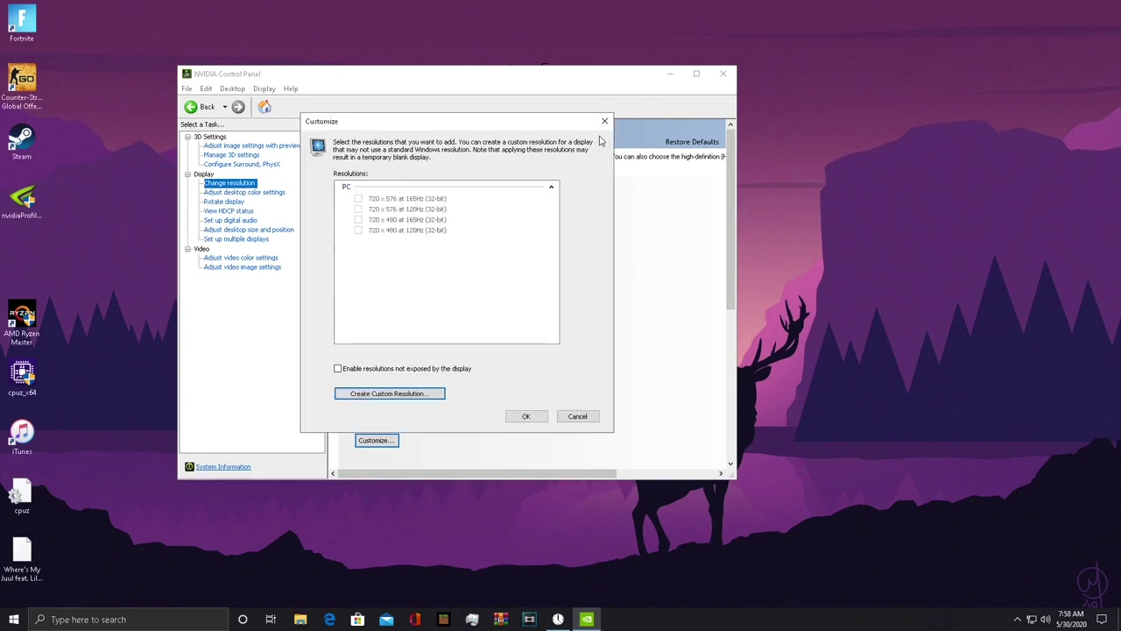
left_click(605, 121)
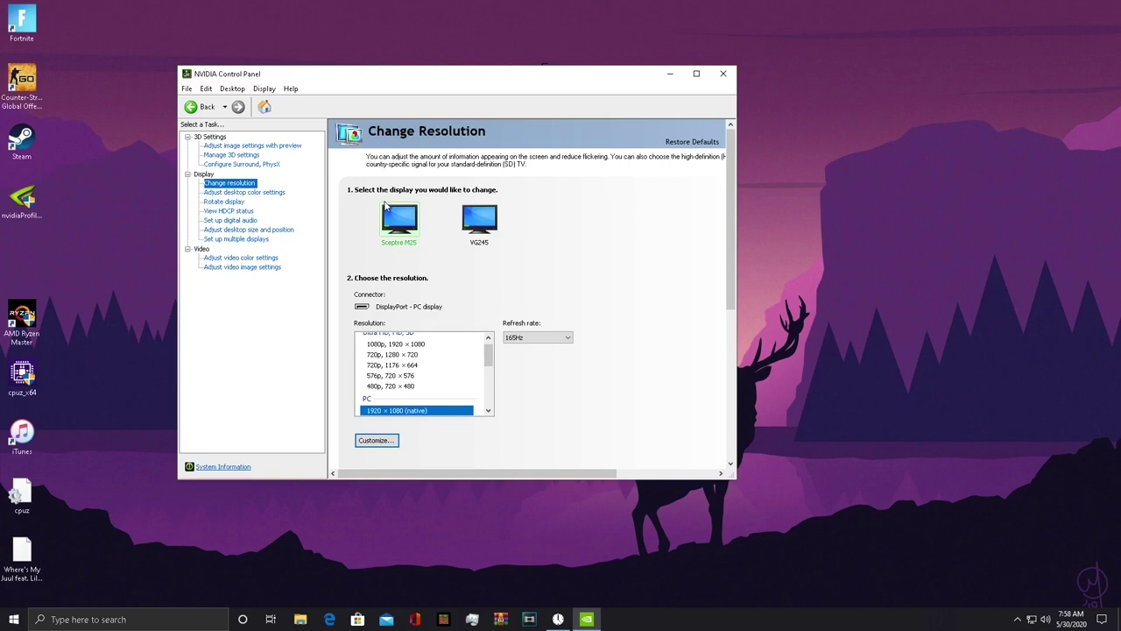
- Look through the PhysX, rotation, HDCP, digital audio and desktop scaling pages of NVIDIA Control Panel
left_click(246, 166)
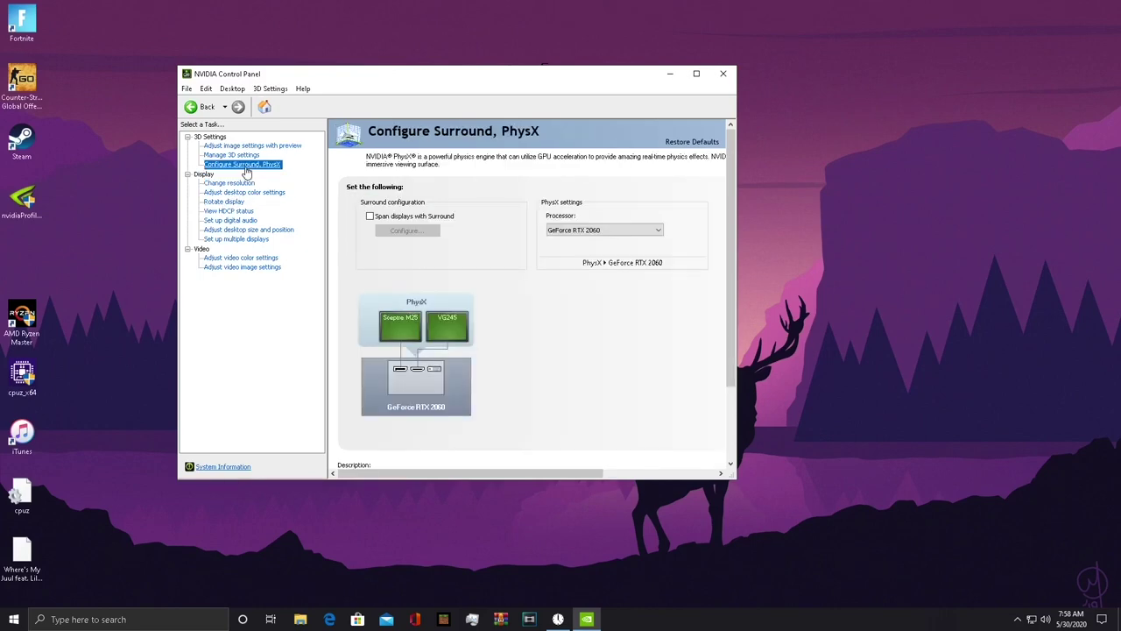
left_click(238, 182)
left_click(234, 203)
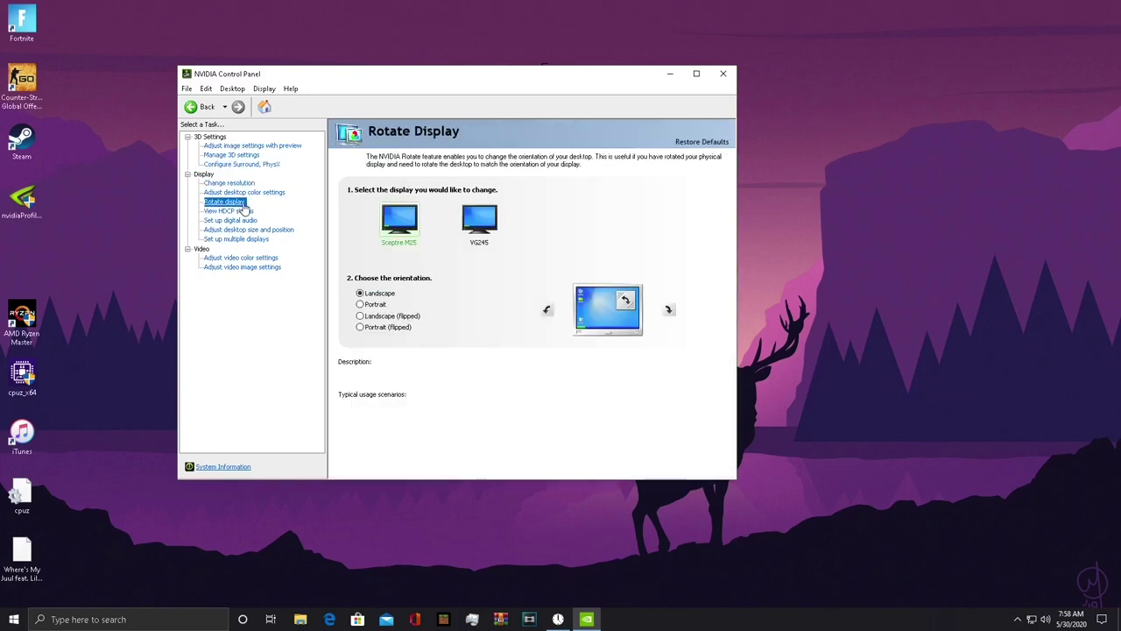
left_click(238, 211)
left_click(245, 220)
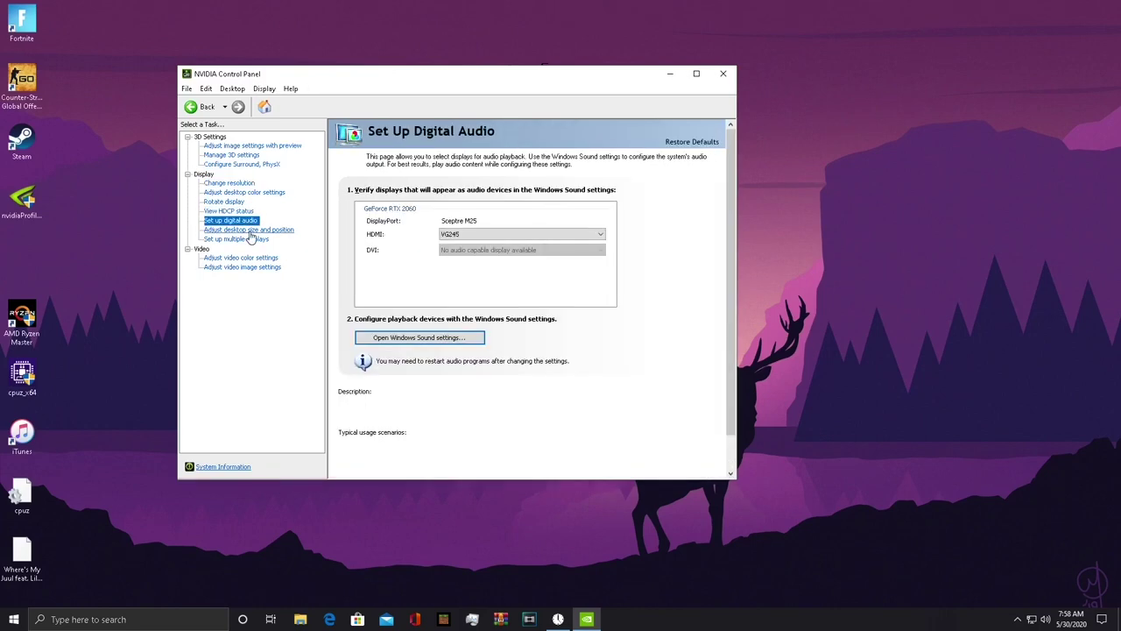
left_click(251, 231)
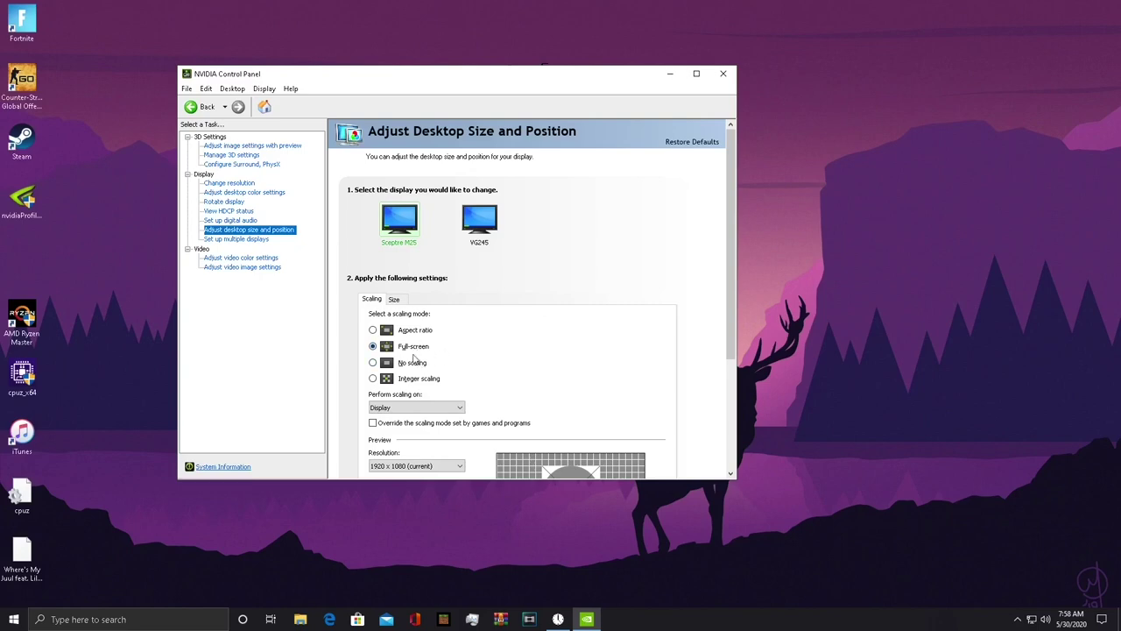
left_click(230, 220)
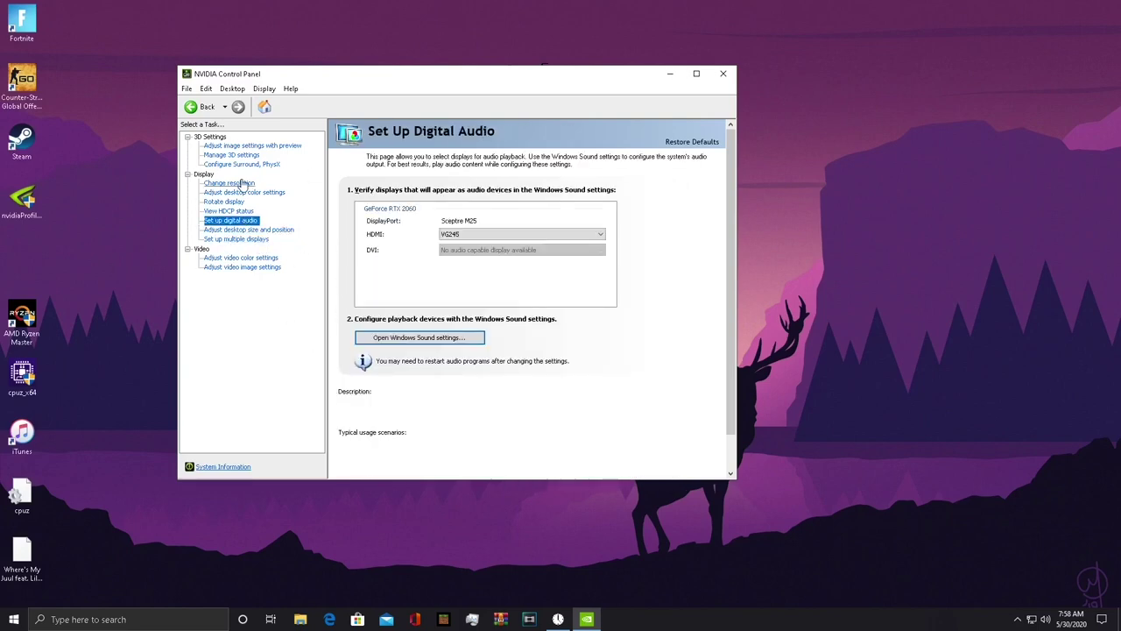
- Review the full list of global 3D settings, including low latency, power management, texture filtering and vertical sync
left_click(249, 158)
scroll(630, 311, "down", 6)
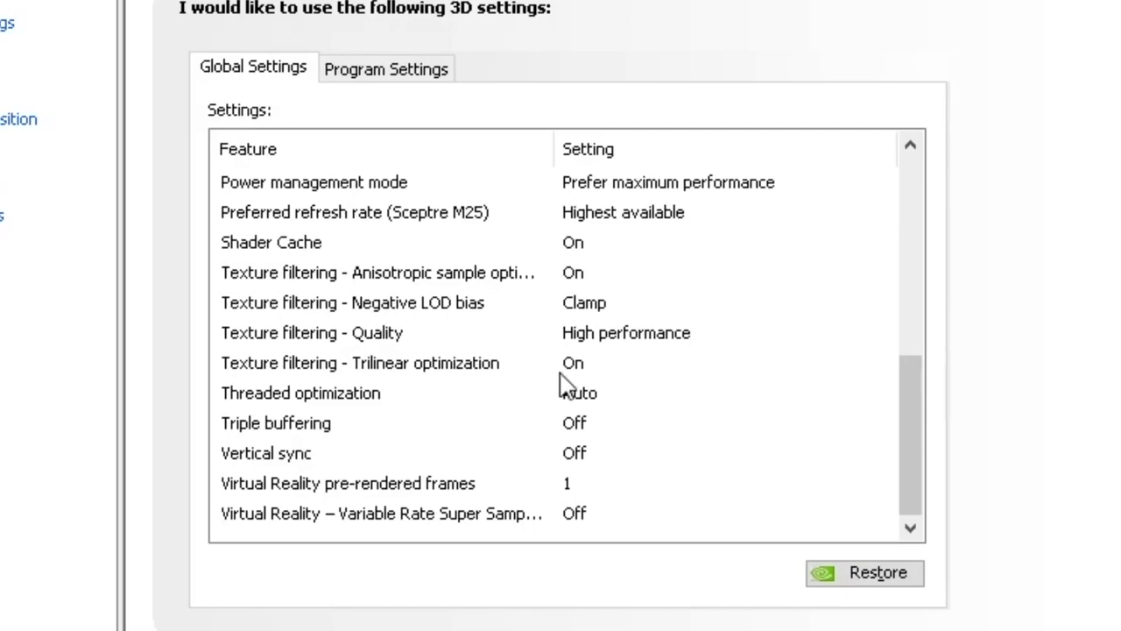
scroll(573, 377, "up", 8)
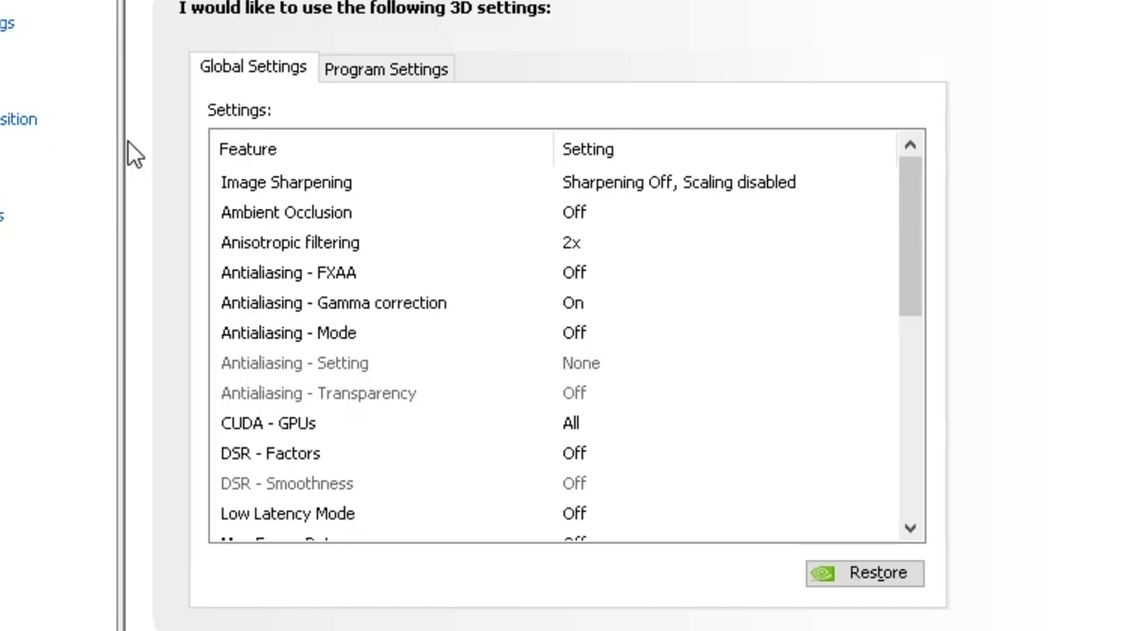
scroll(783, 324, "down", 2)
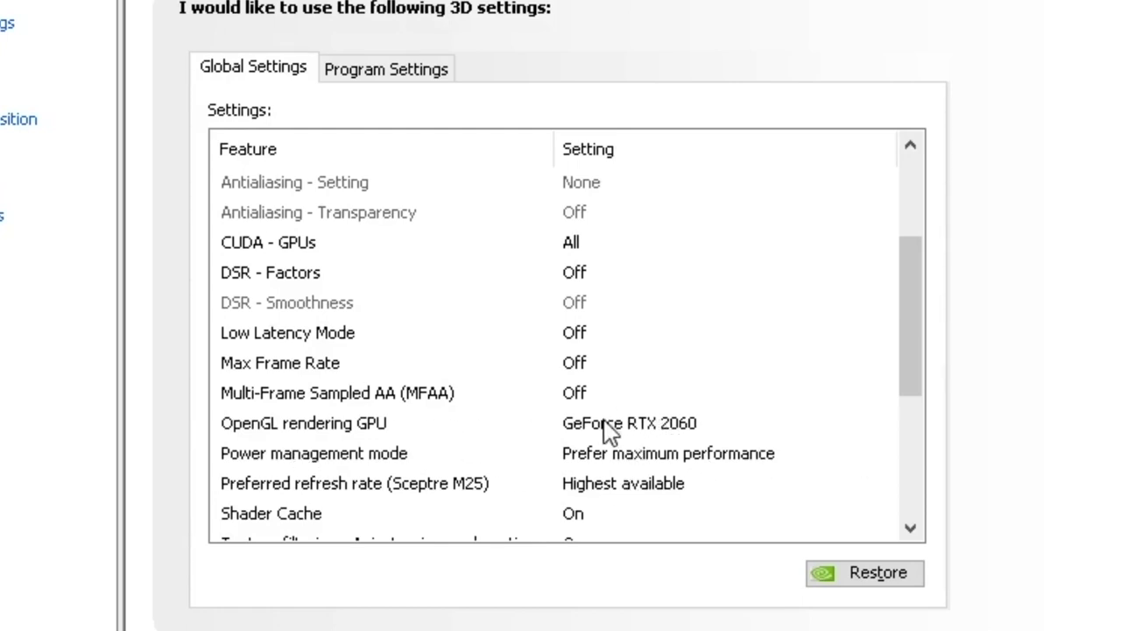
scroll(608, 429, "down", 1)
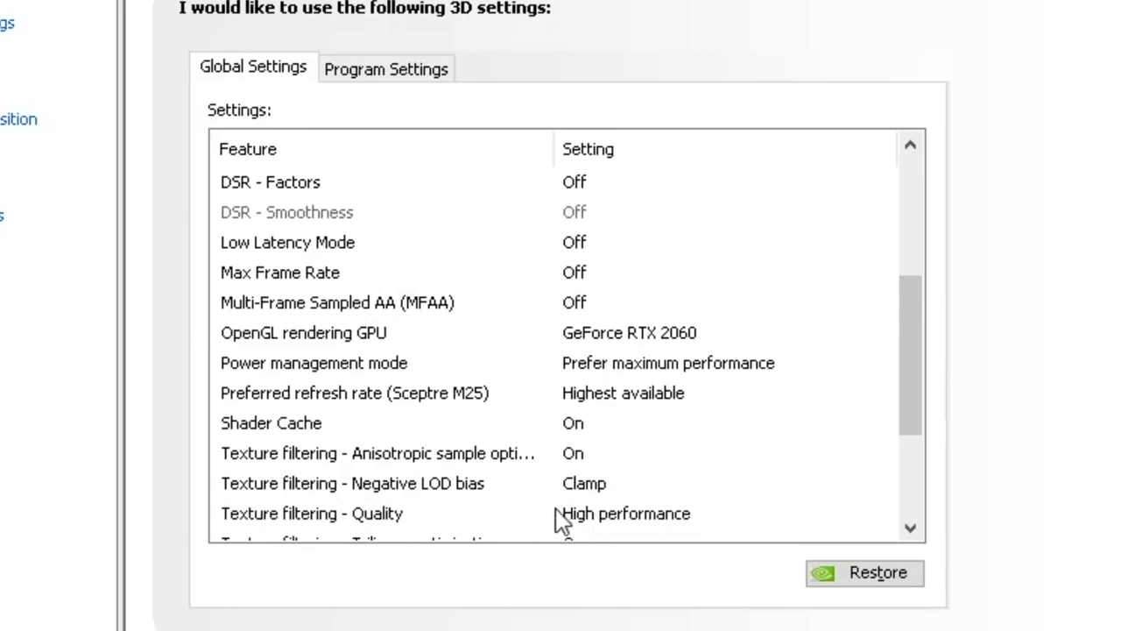
scroll(590, 521, "down", 2)
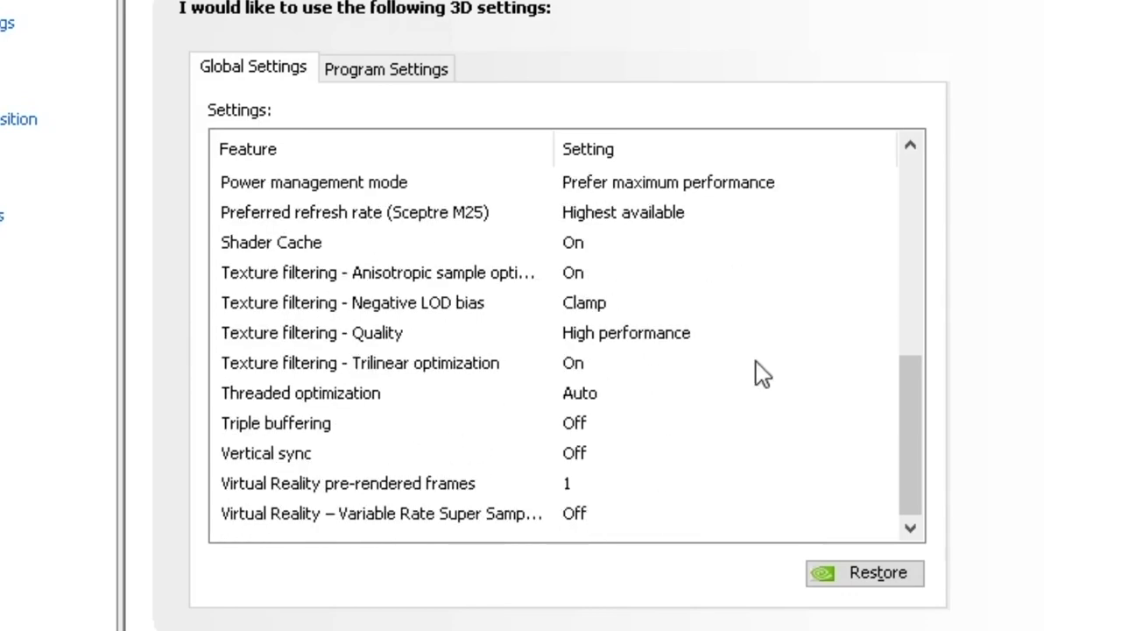
scroll(676, 446, "up", 5)
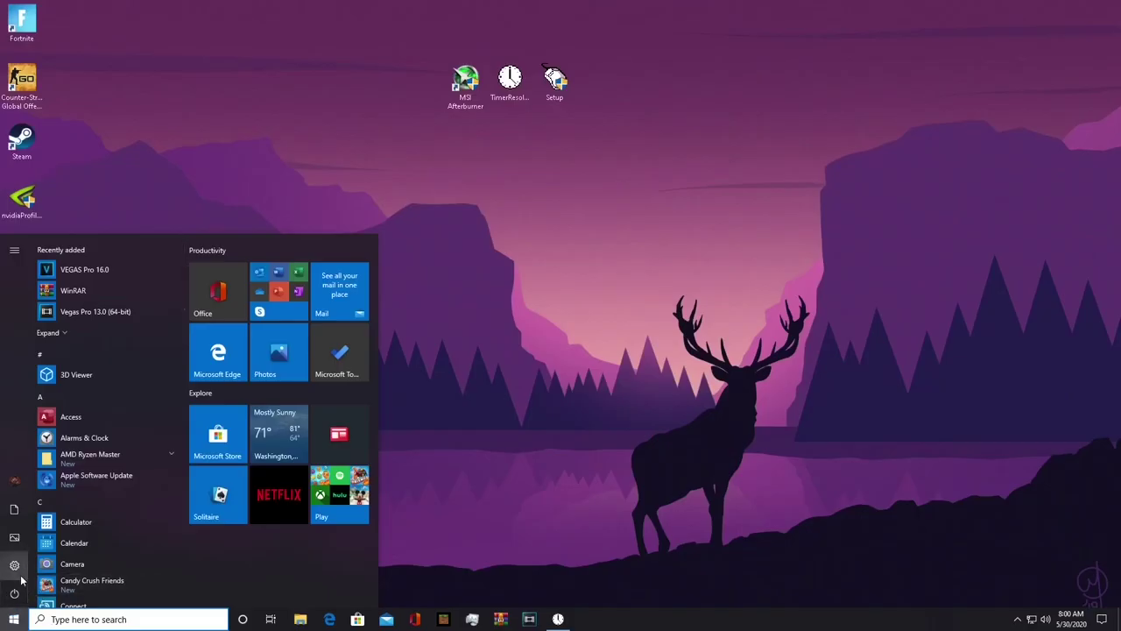
- Check for Windows updates in the Update & Security settings and close Settings
left_click(15, 566)
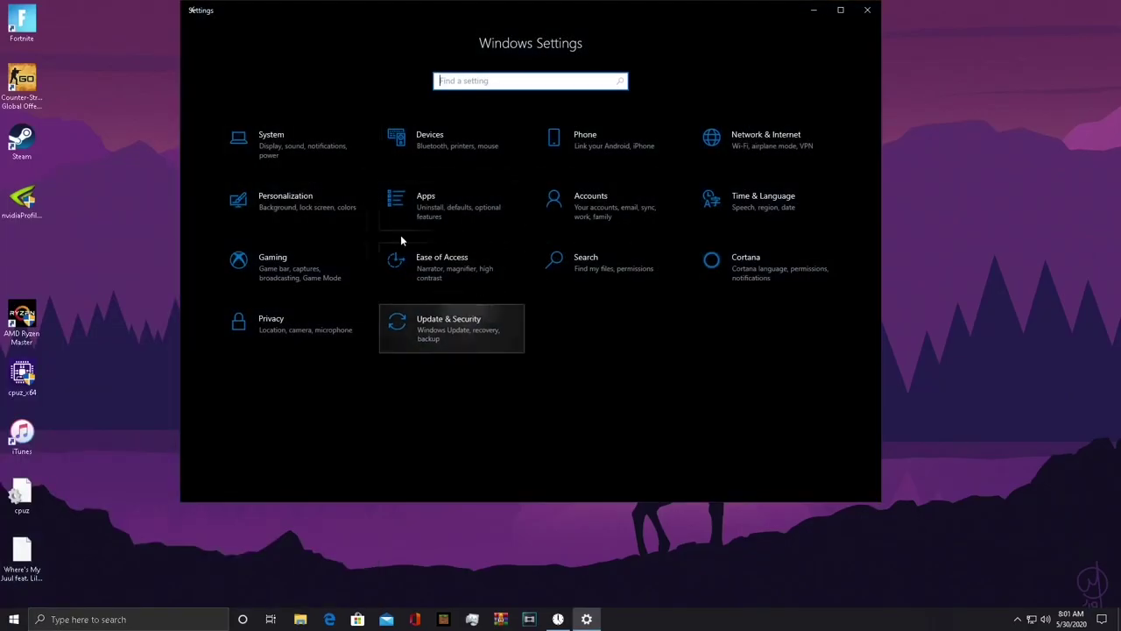
left_click(440, 327)
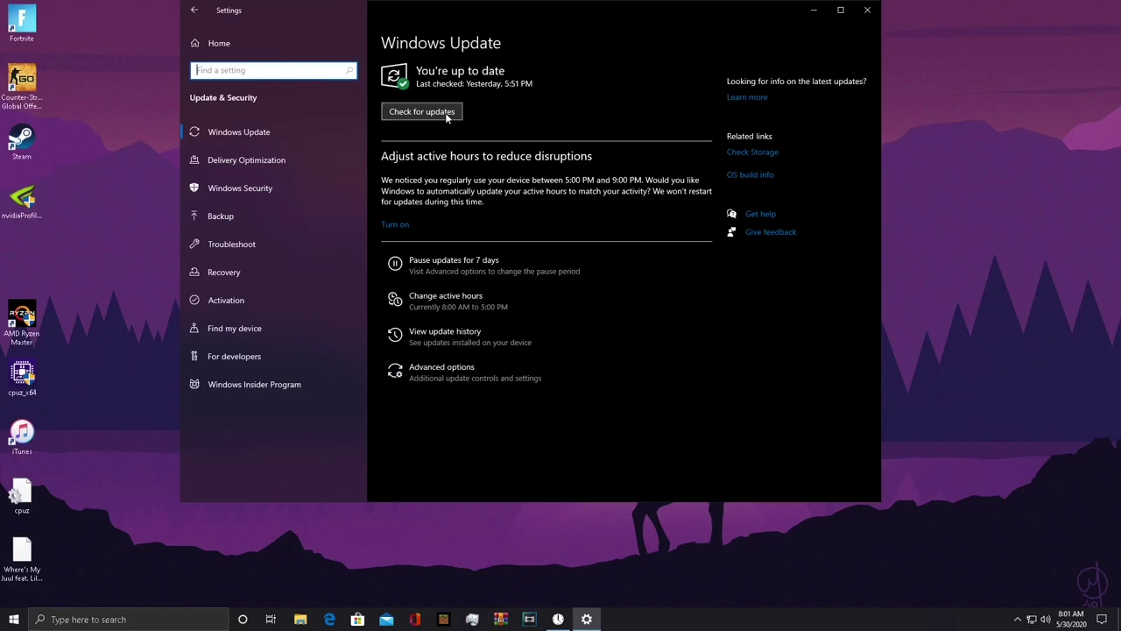
left_click(447, 116)
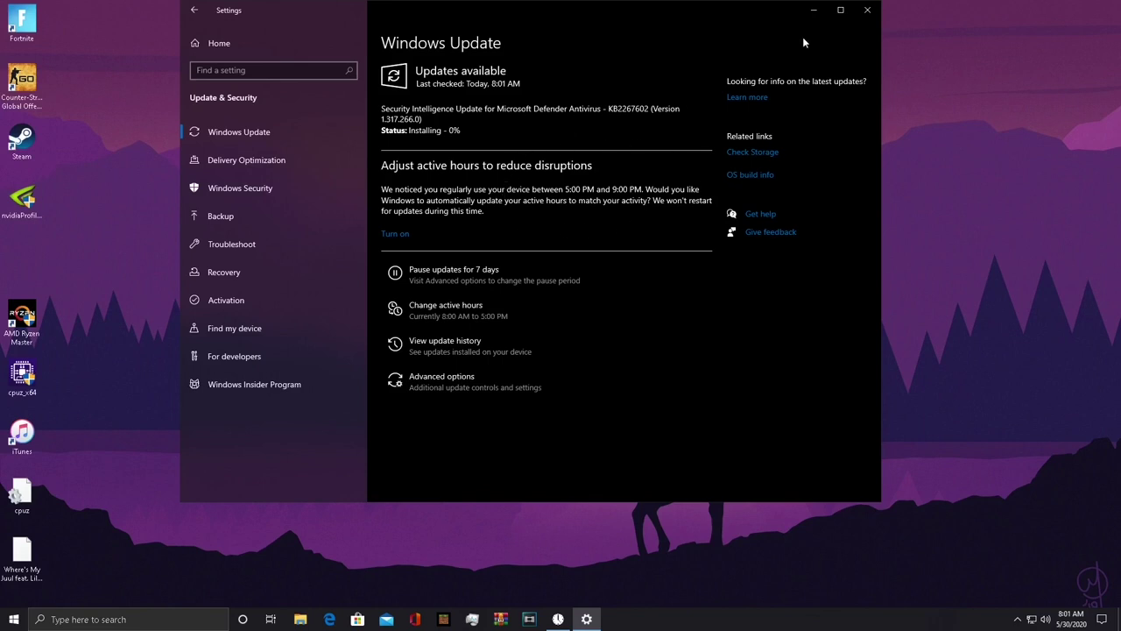
left_click(865, 12)
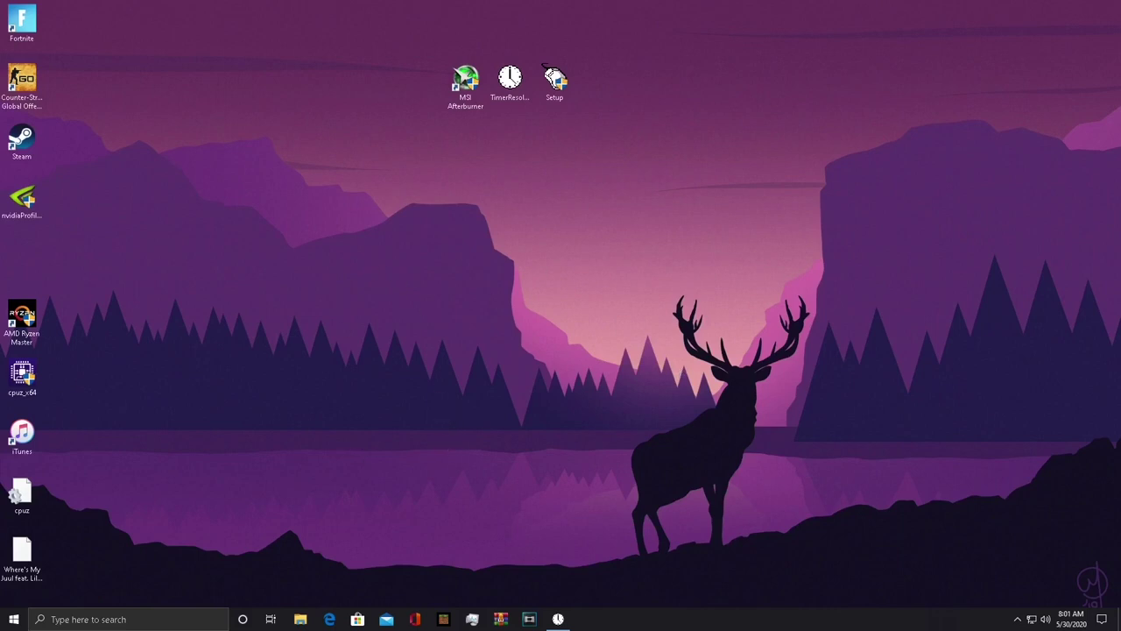
- Move the GeForce Experience shortcut to a clear desktop area, launch it and view the installed Game Ready Driver
left_click_drag(158, 227, 349, 154)
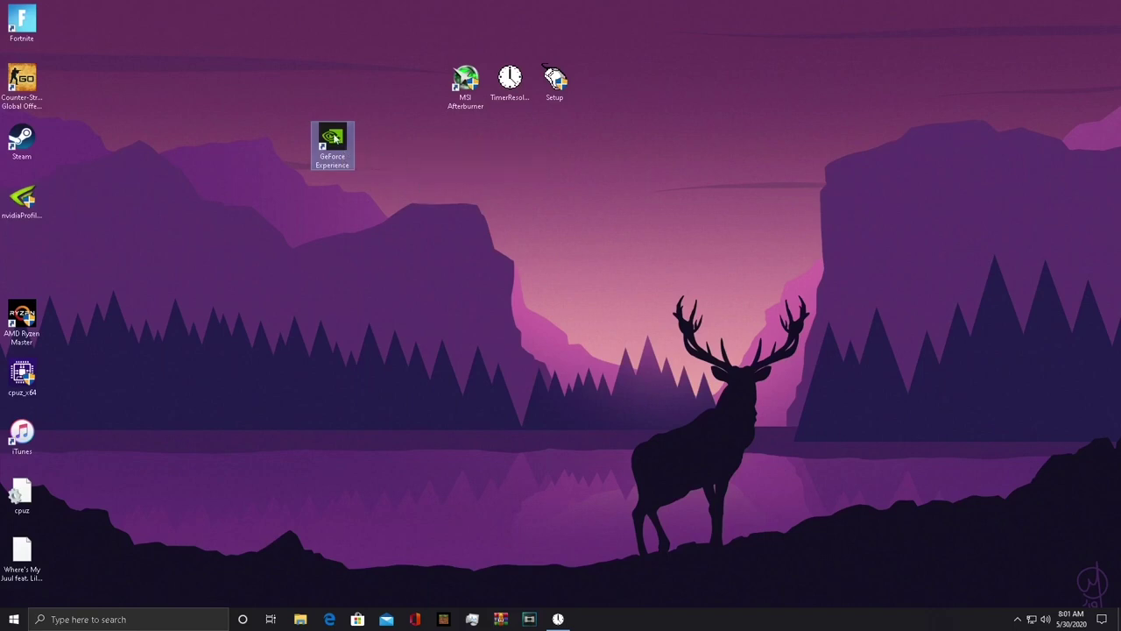
left_click(374, 158)
double_click(345, 149)
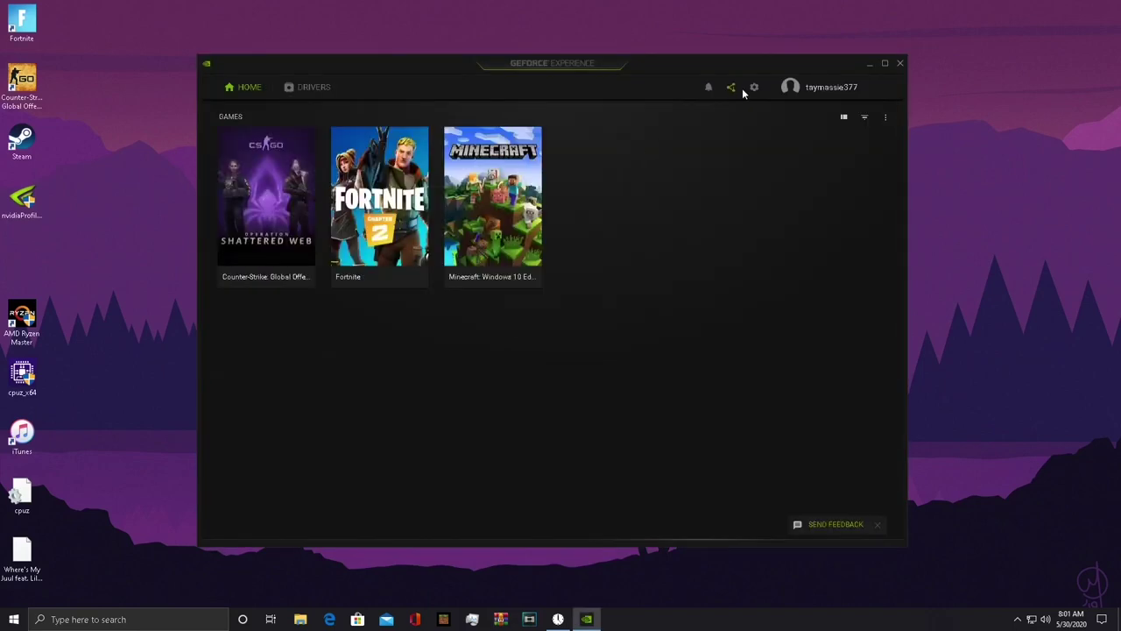
left_click(754, 88)
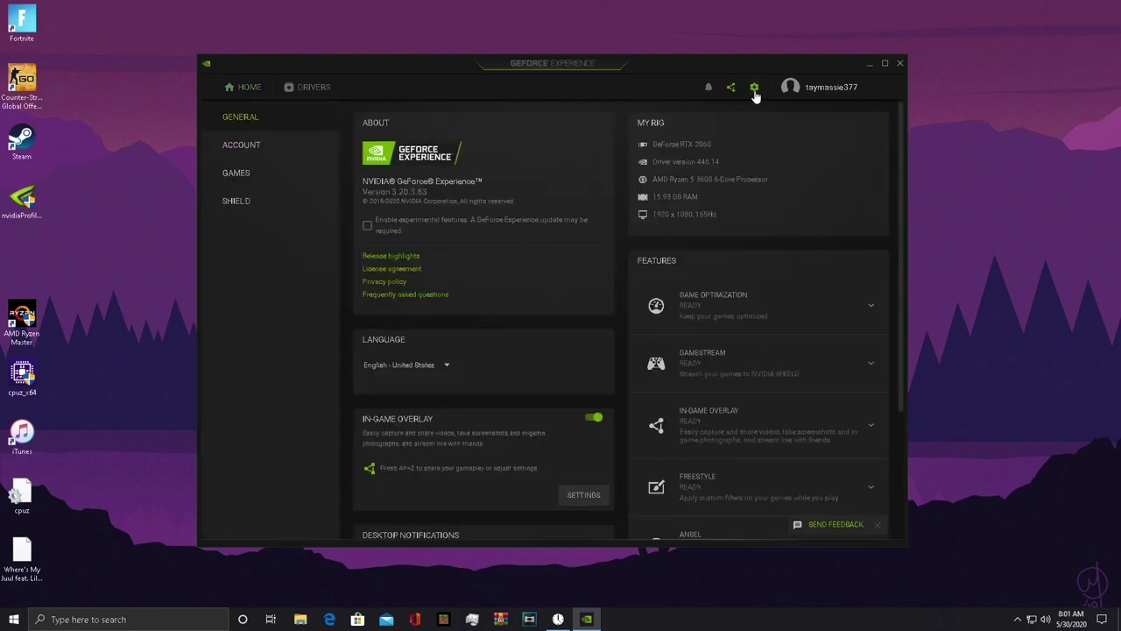
left_click(302, 86)
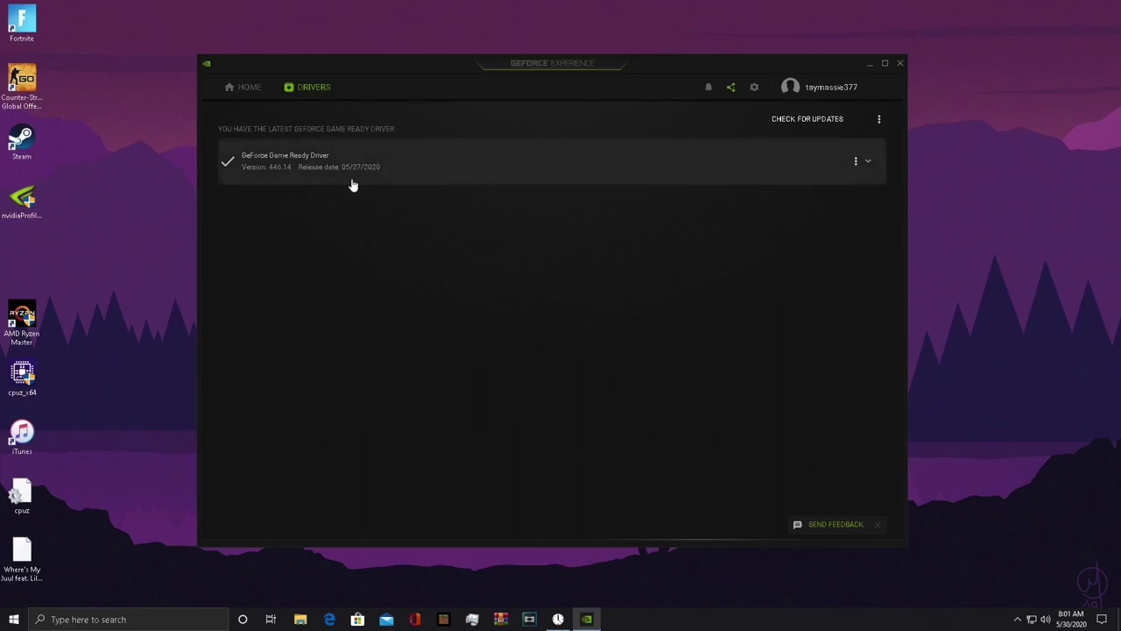
- Close GeForce Experience and move its desktop shortcut beside the MSI Afterburner icon
left_click(899, 64)
left_click_drag(332, 140, 419, 88)
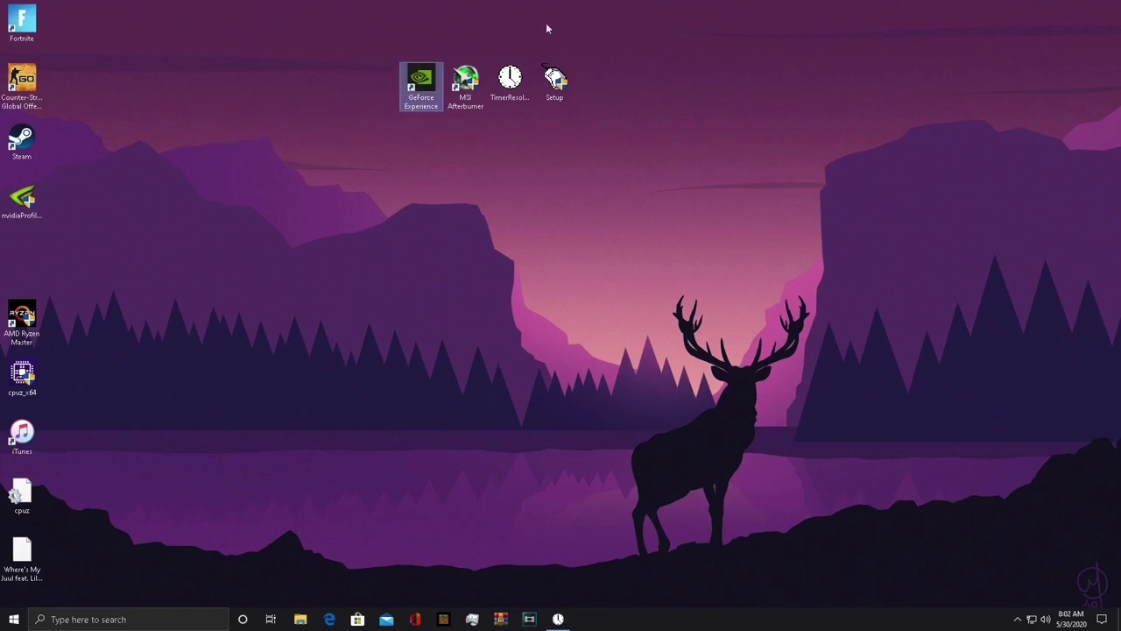